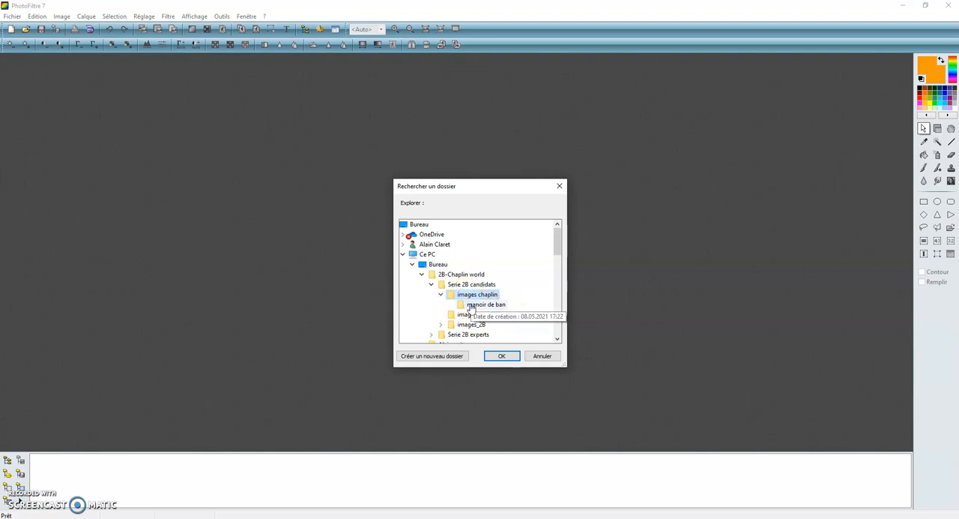
Step: Browse to the "manoir de ban" folder in "images chaplin" and open image002
click(470, 304)
click(498, 355)
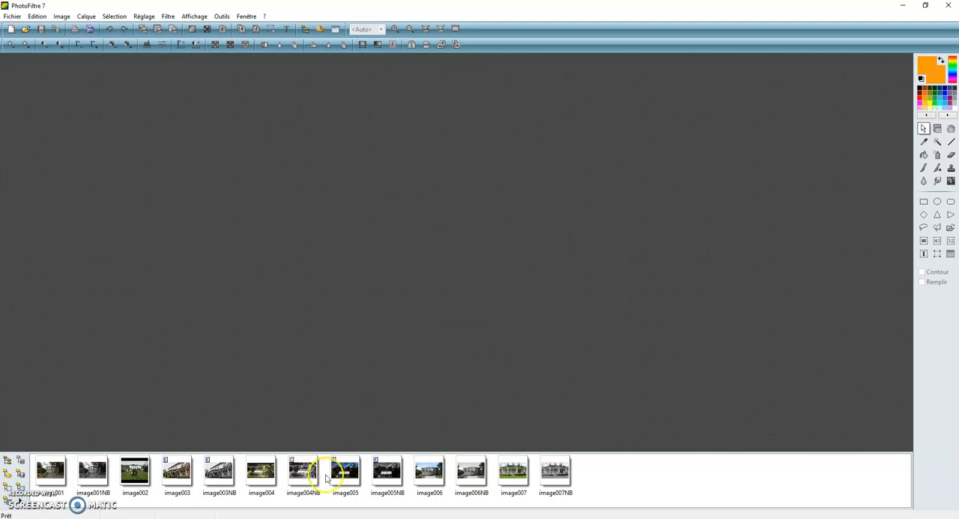
click(136, 474)
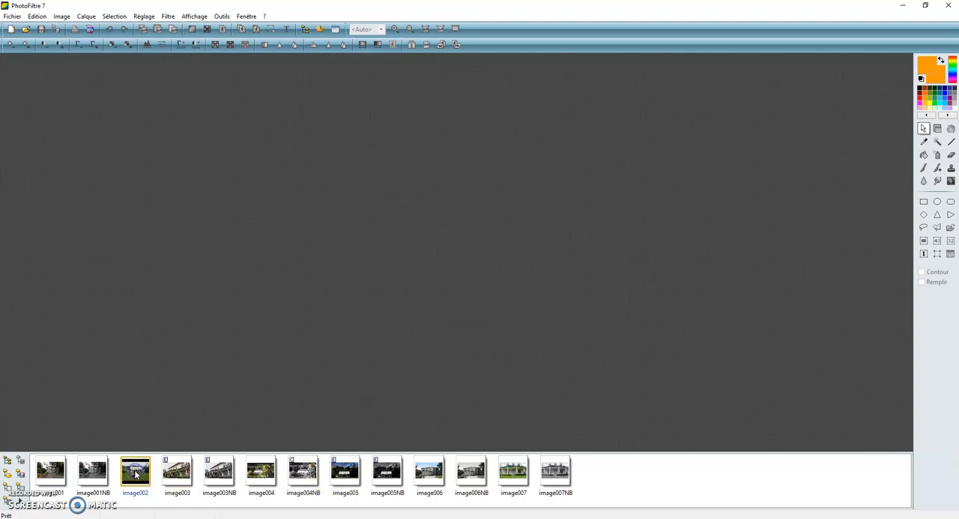
double_click(136, 474)
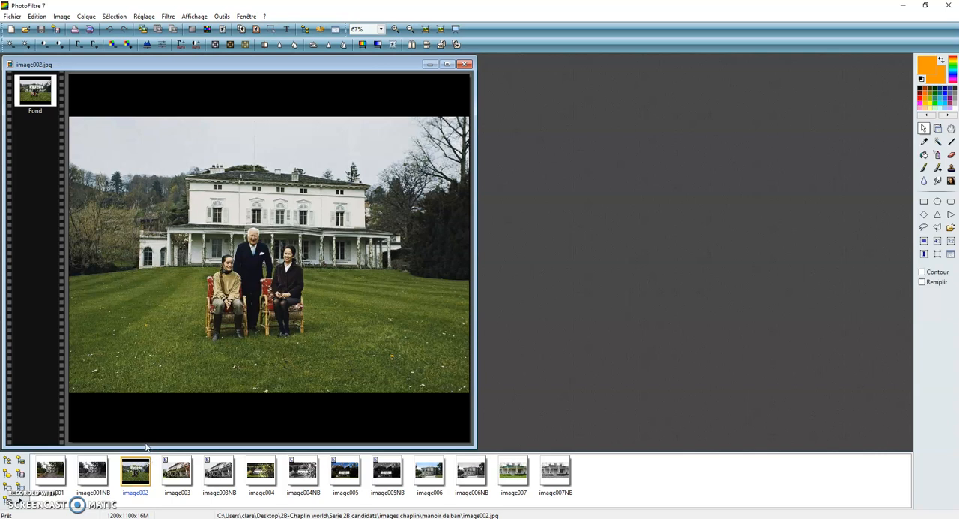
click(60, 17)
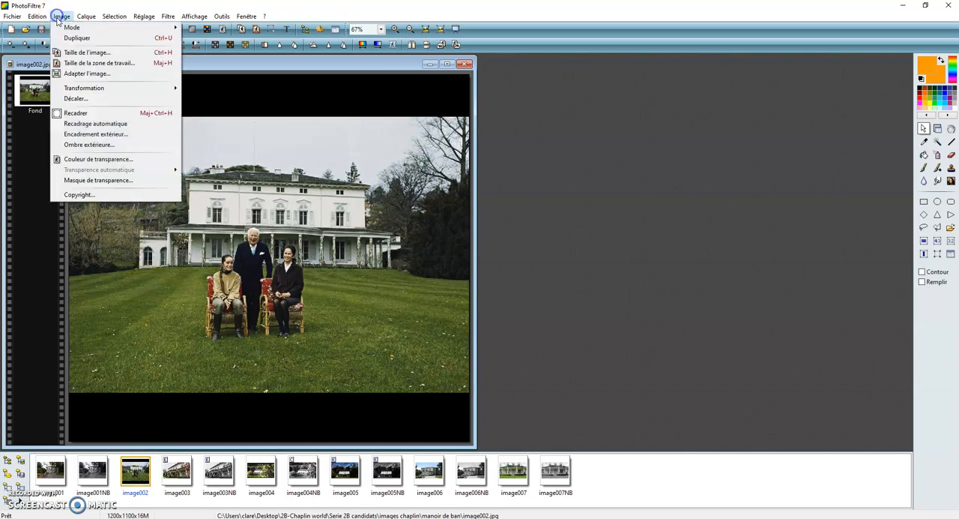
click(85, 73)
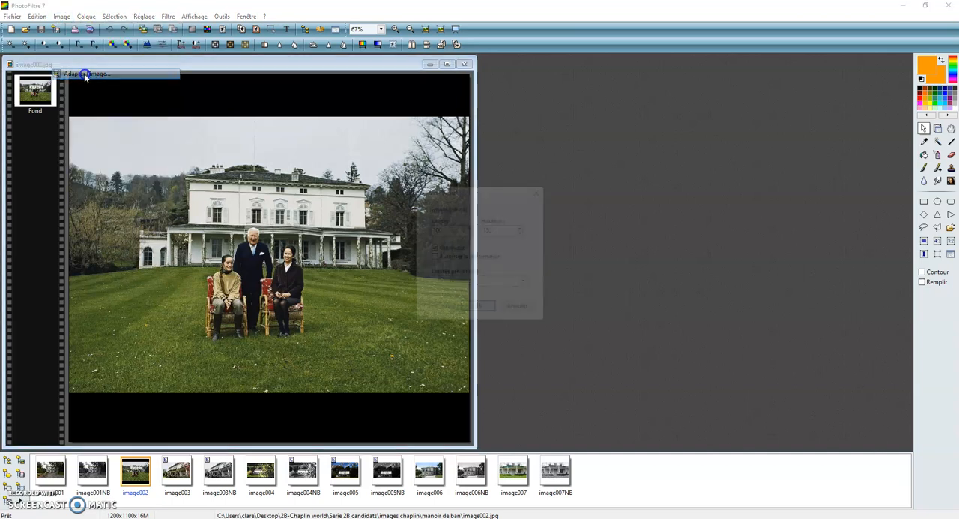
click(509, 305)
Step: Resize image002 to 200 pixels wide and 120 pixels high without keeping the proportions
click(62, 16)
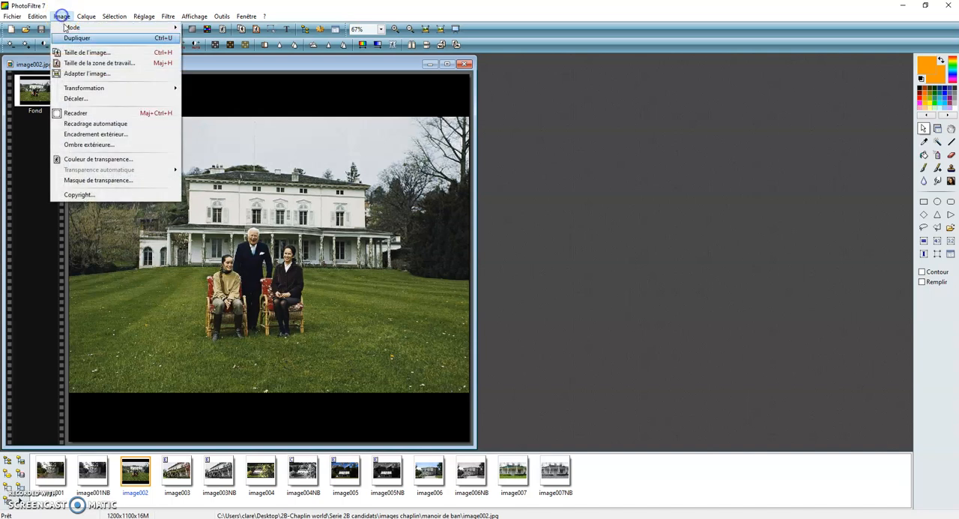
click(84, 53)
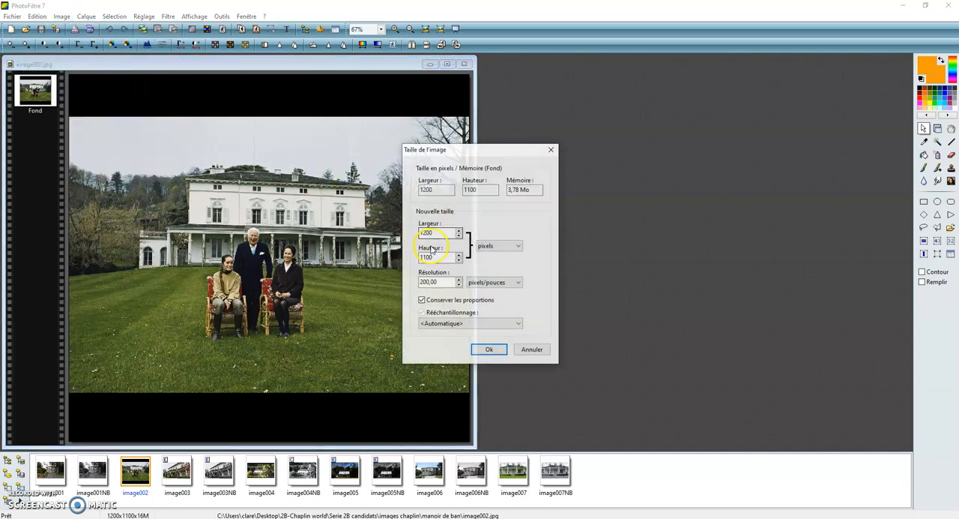
click(422, 300)
double_click(439, 232)
text(200)
drag(438, 232, 414, 232)
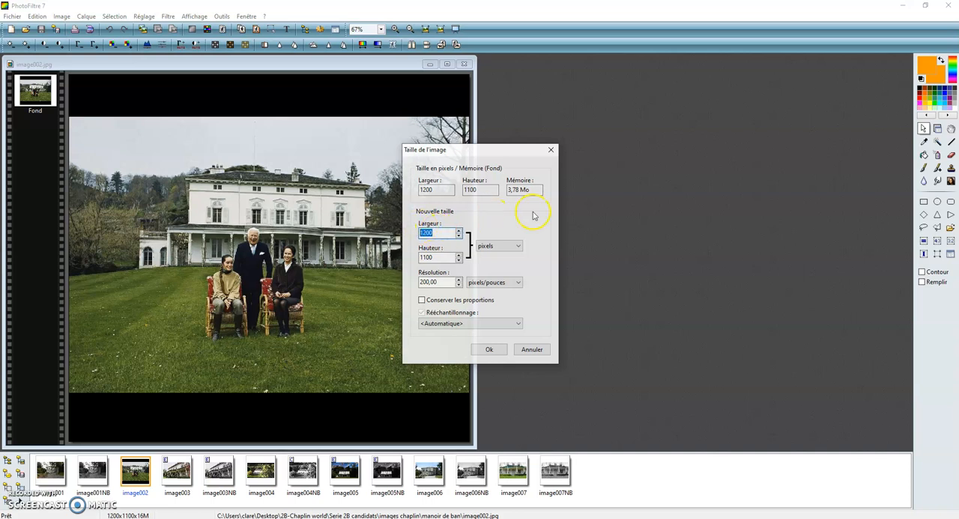
drag(443, 257, 407, 257)
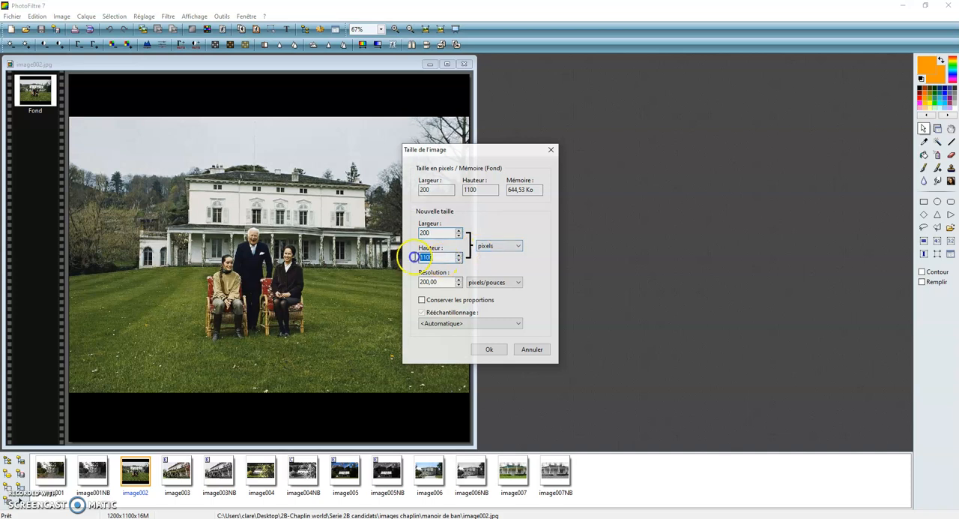
text(1)
click(491, 350)
Step: Save the resized picture as the JPEG file "Nom Prenom image002" in the Akima folder
click(12, 17)
click(34, 83)
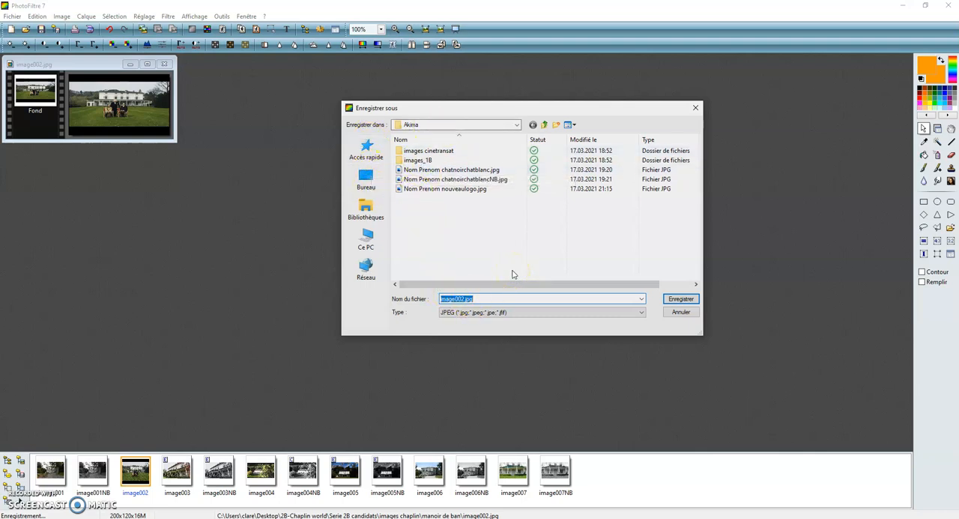
text(Nom P)
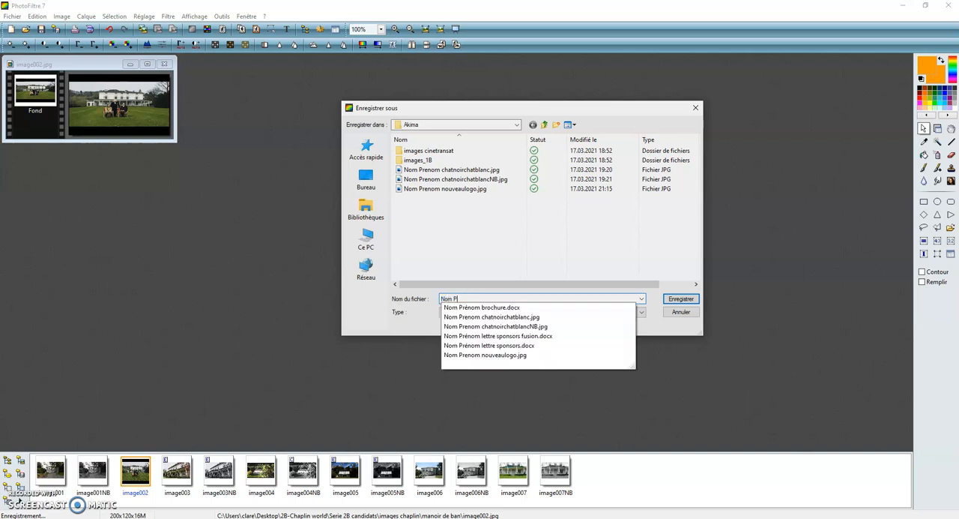
text(renom)
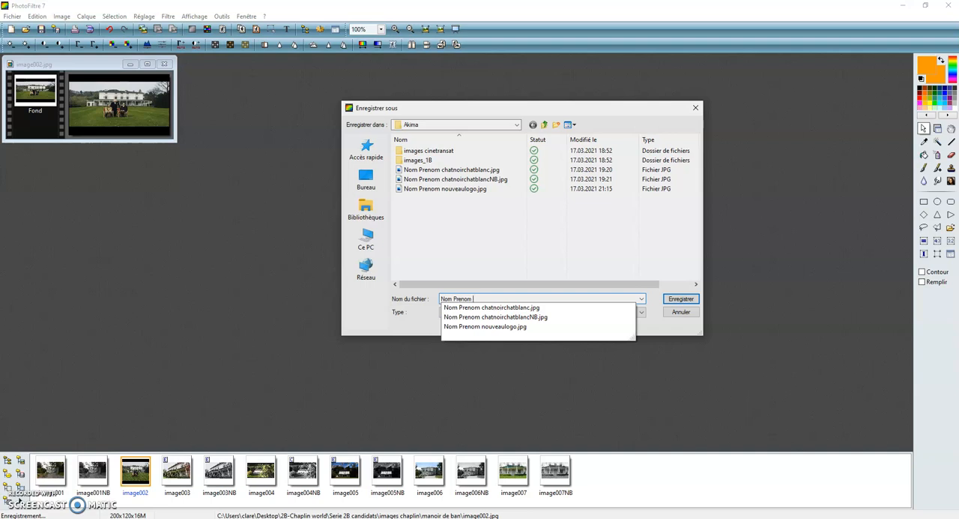
text( image002)
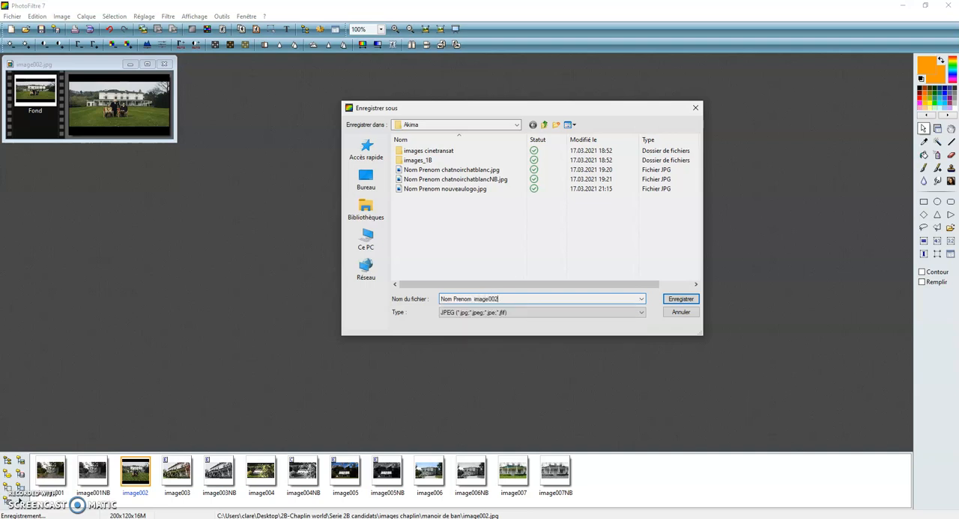
click(489, 275)
click(472, 314)
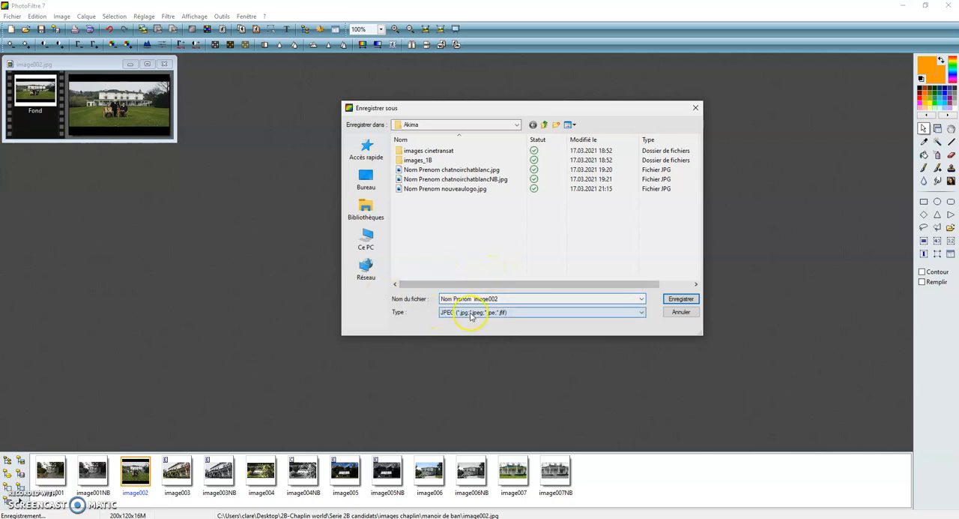
click(686, 300)
click(502, 326)
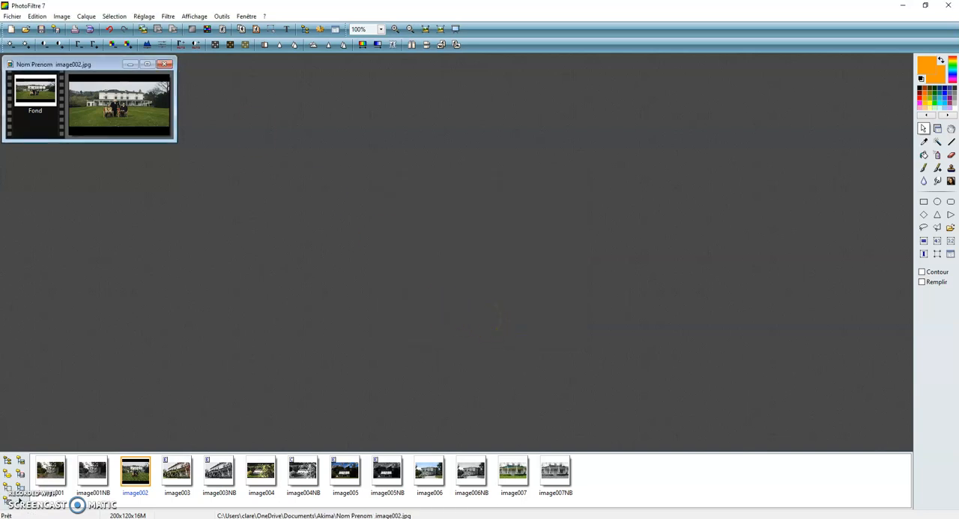
Step: Save a greyscale JPEG copy of the picture as "Nom Prenom image002NB", and close the image
click(12, 16)
click(30, 78)
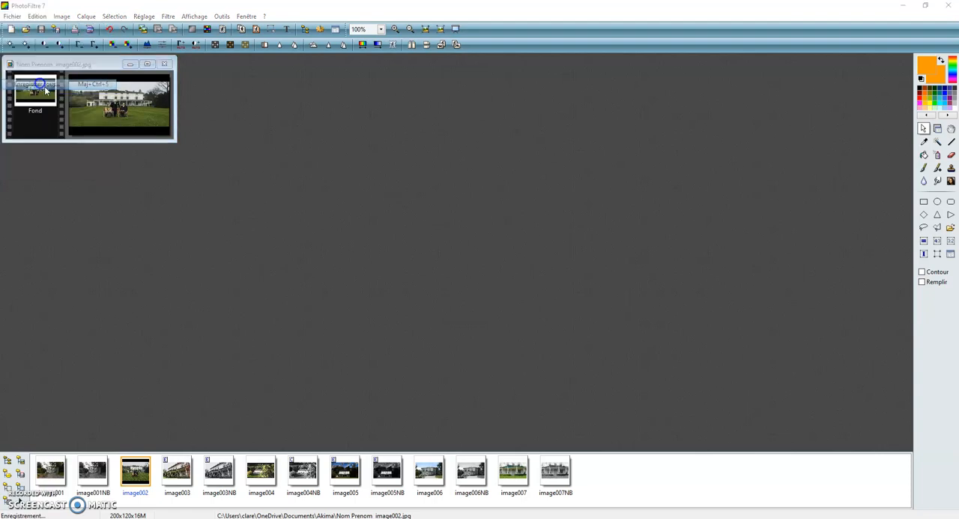
click(498, 298)
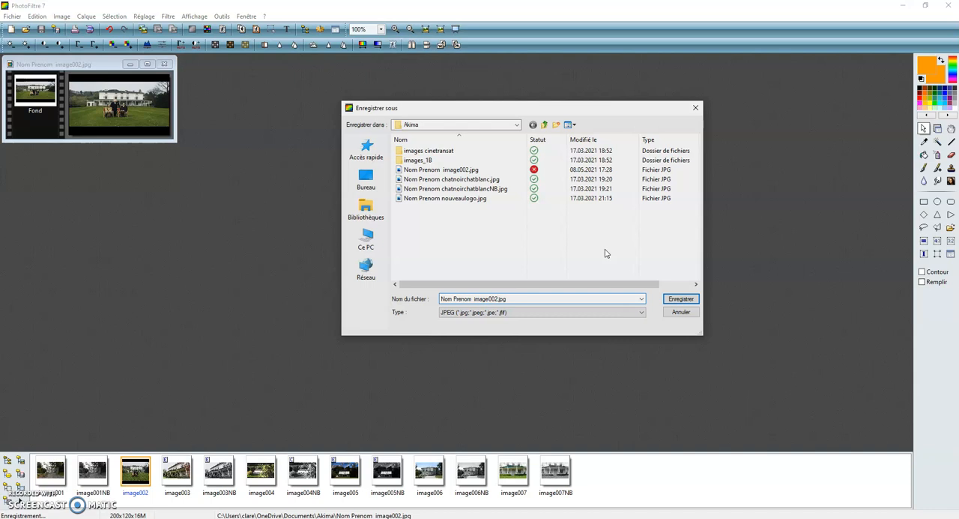
click(680, 298)
click(404, 274)
click(506, 325)
click(471, 324)
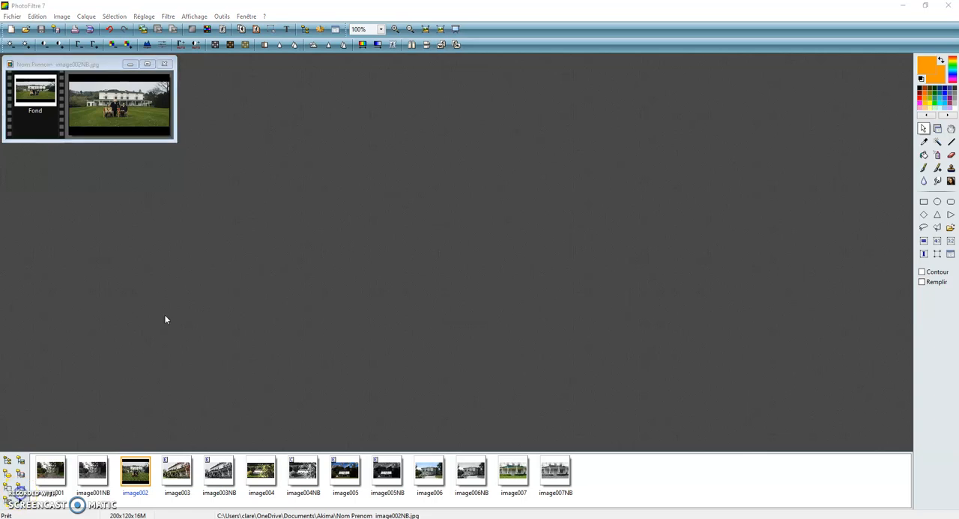
click(165, 64)
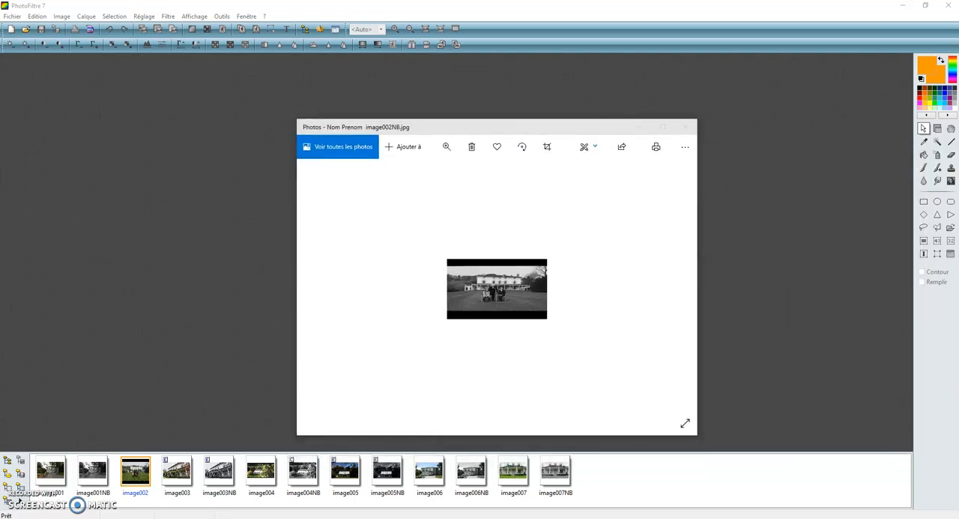
Step: Compare the saved colour and black-and-white pictures in their Photos windows, moving both windows out of the way
drag(874, 127, 177, 121)
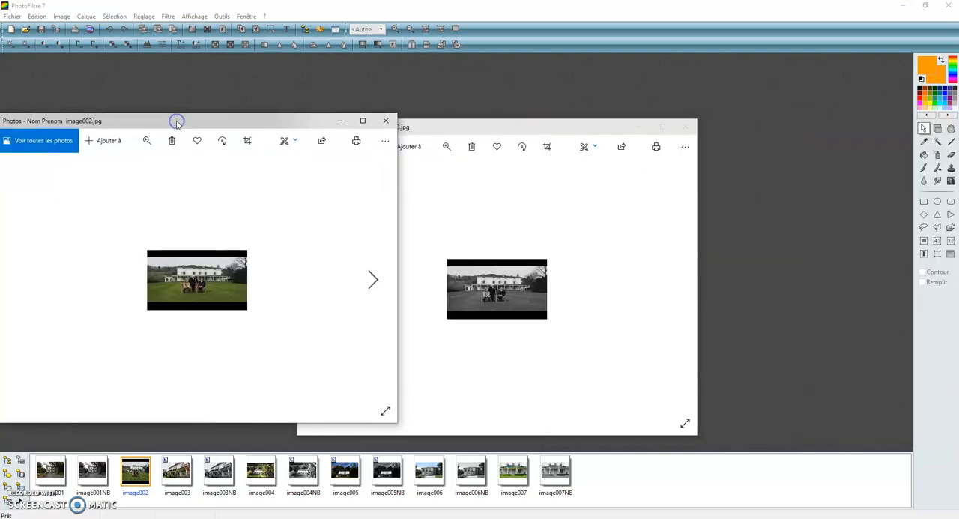
drag(179, 124, 958, 120)
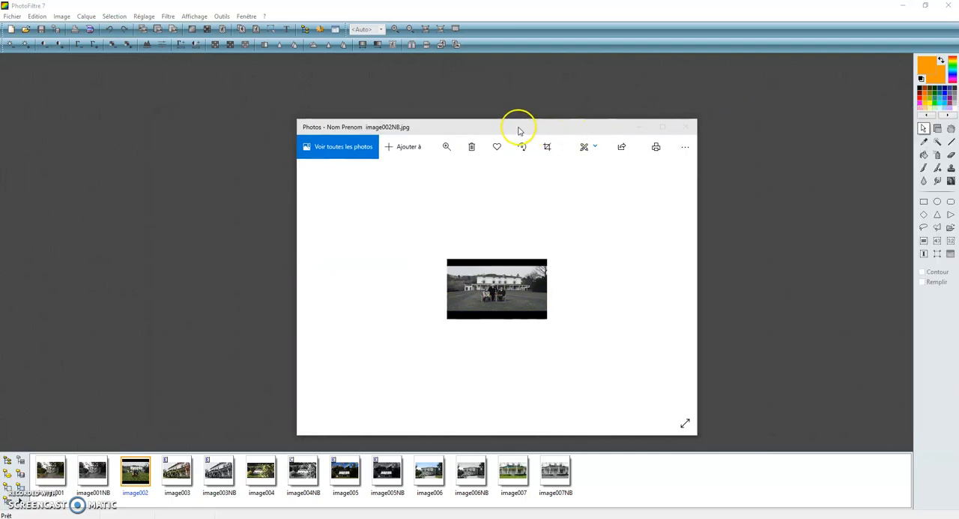
drag(519, 131, 958, 129)
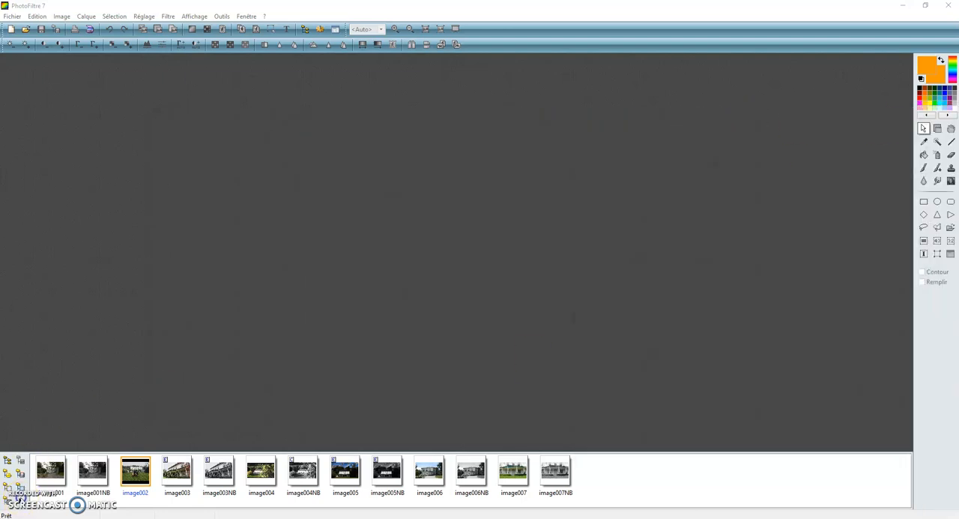
click(94, 130)
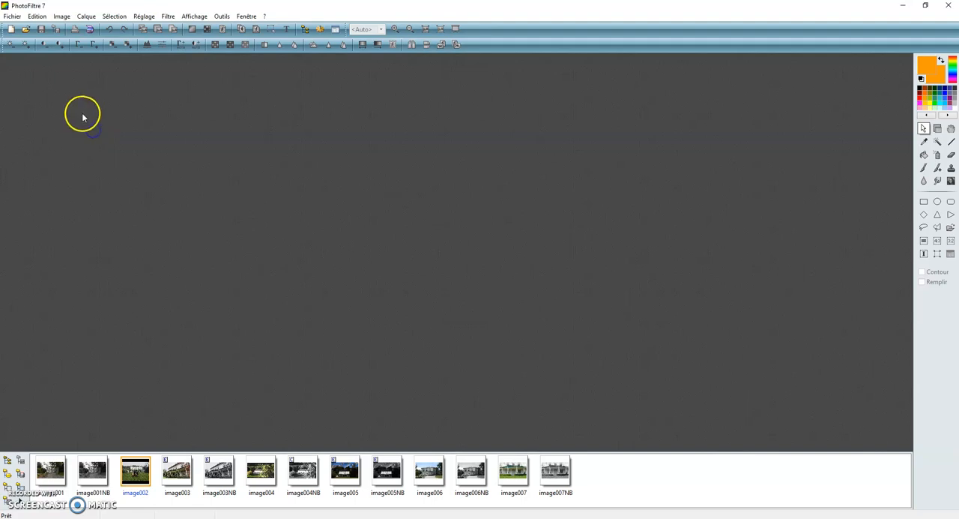
Step: Create a new image 275 pixels wide and 200 pixels high with a black background
click(10, 29)
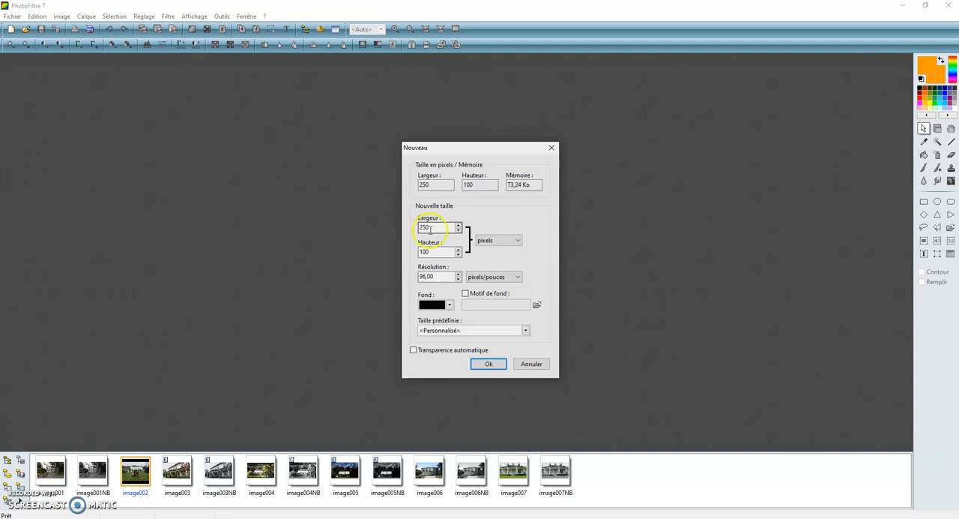
drag(433, 228, 402, 225)
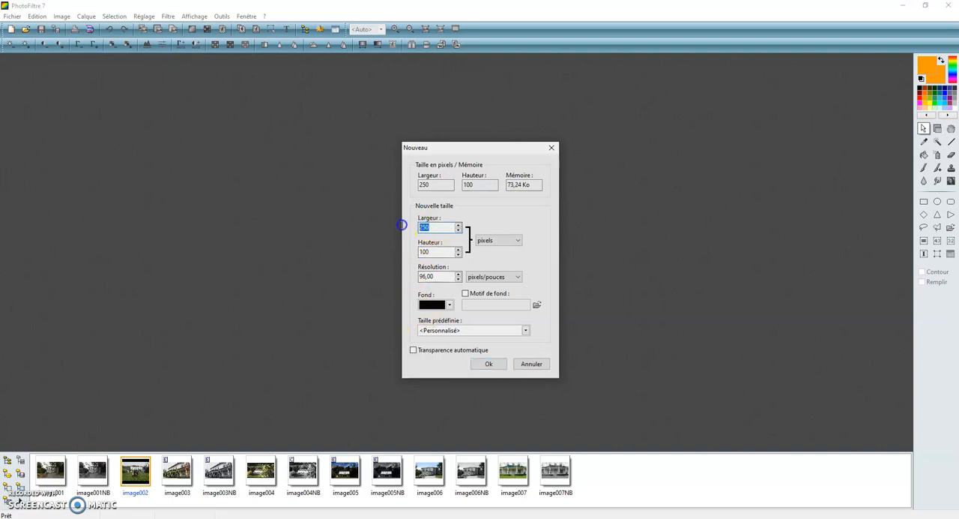
text(2)
drag(430, 252, 401, 251)
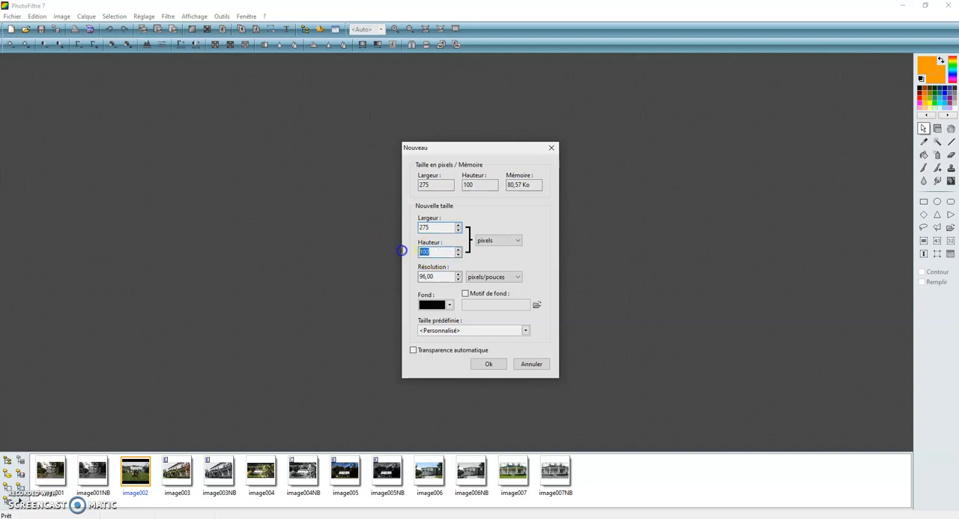
text(20)
click(449, 307)
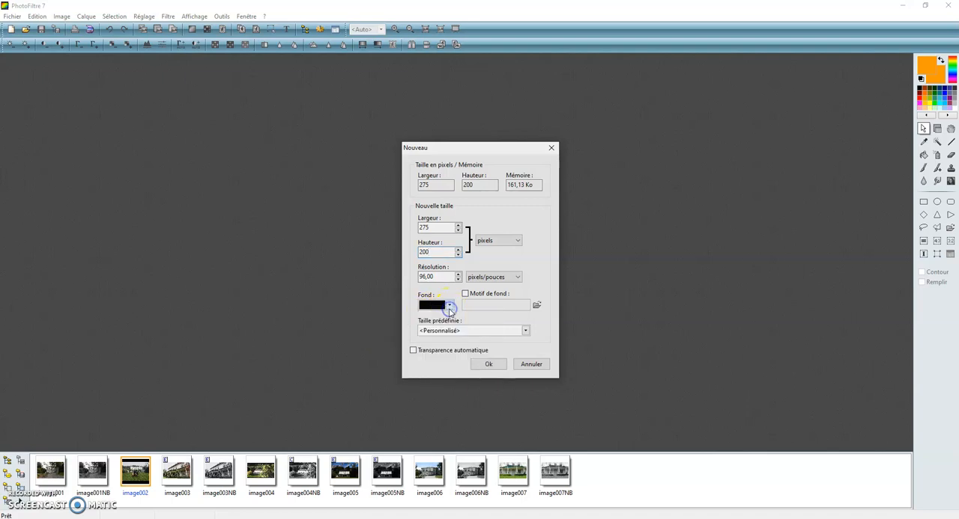
click(489, 364)
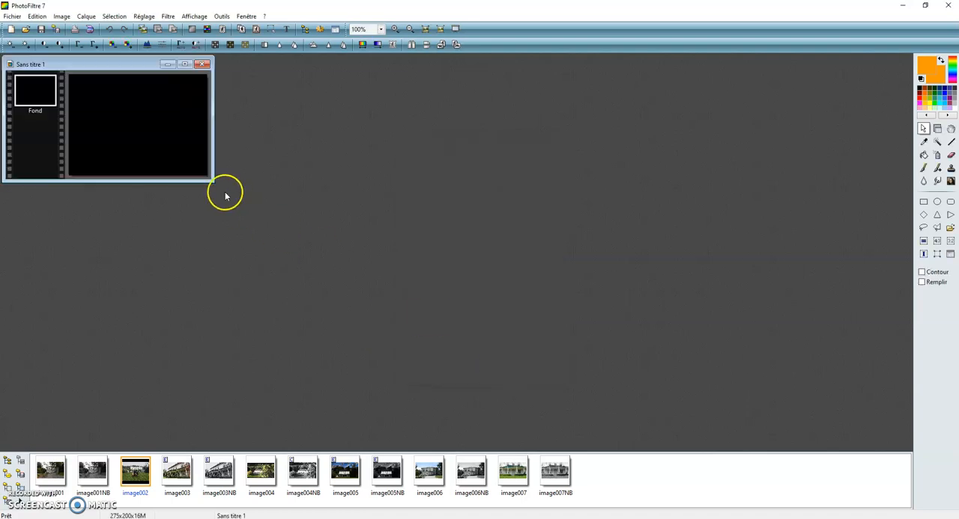
scroll(173, 161, down, 1)
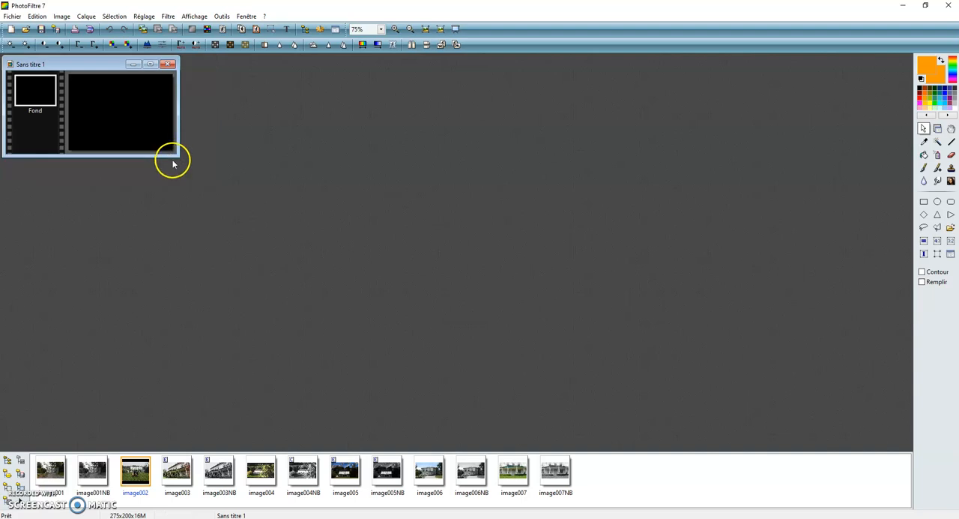
scroll(143, 124, up, 3)
scroll(144, 128, down, 1)
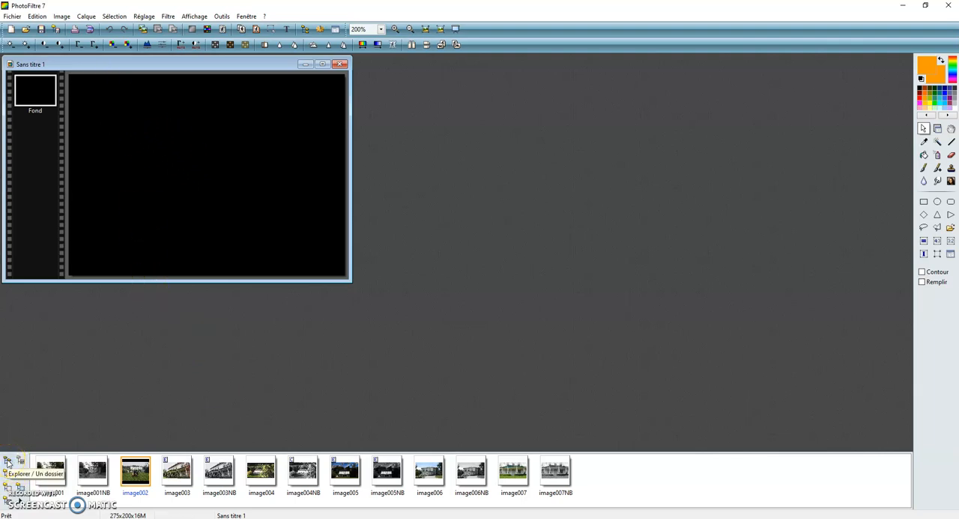
Step: Browse to the "images chaplin" folder and open anniversaire.png
click(7, 461)
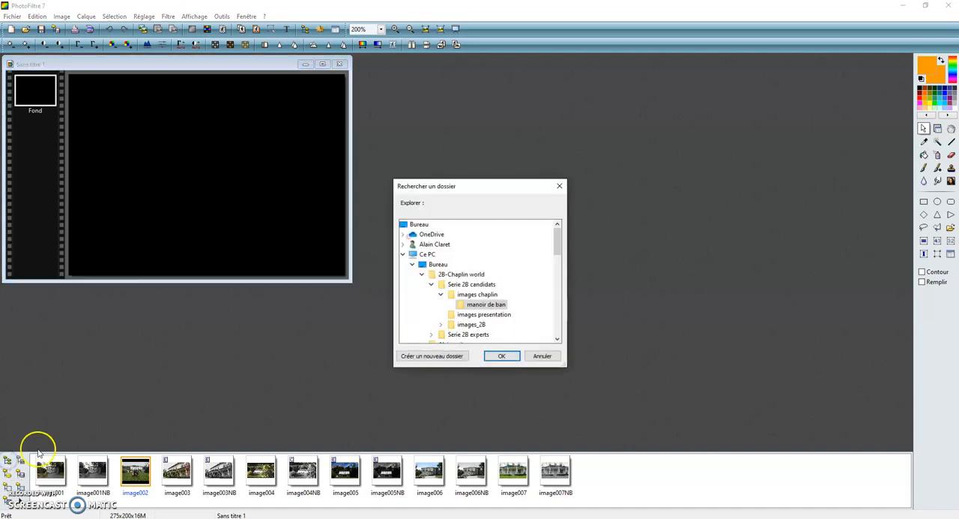
click(473, 294)
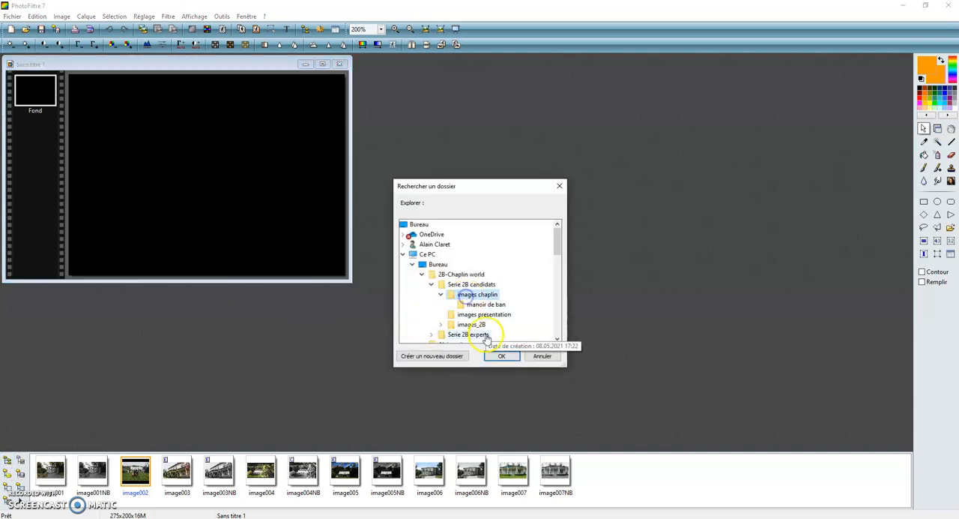
click(493, 356)
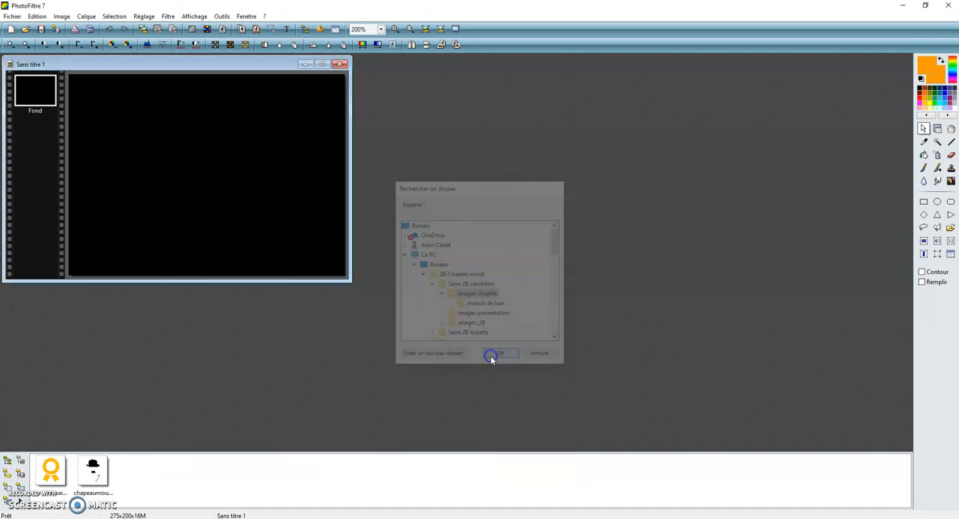
double_click(51, 469)
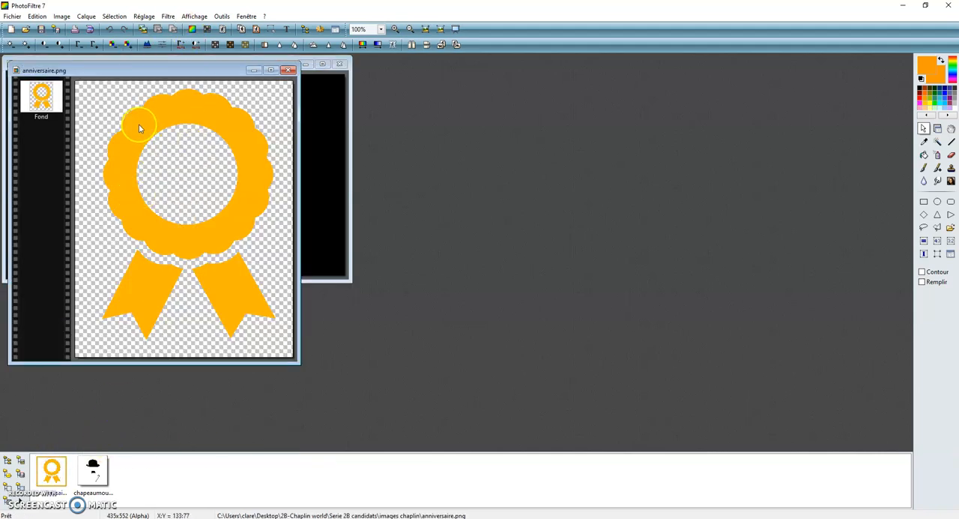
Step: Resize anniversaire.png to 120 pixels wide and 180 pixels high without keeping its proportions
drag(144, 69, 294, 85)
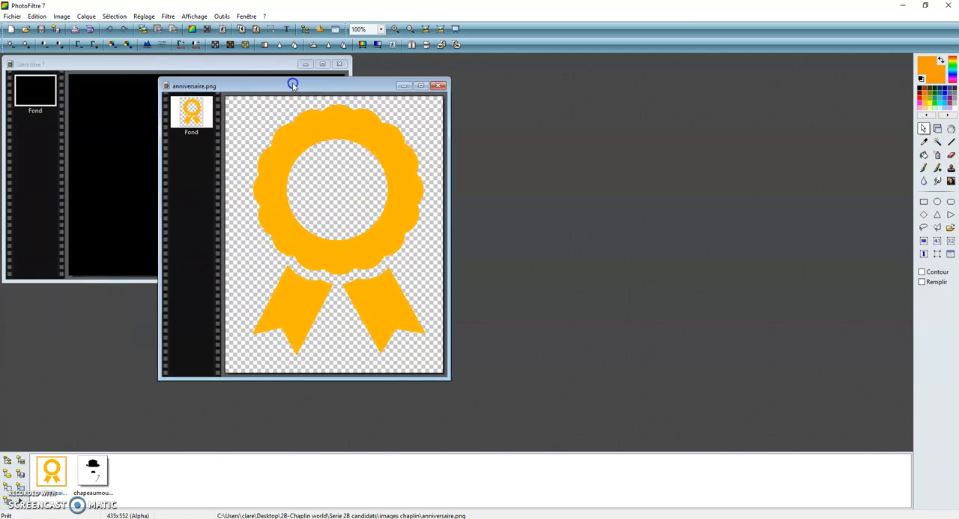
click(62, 16)
click(86, 52)
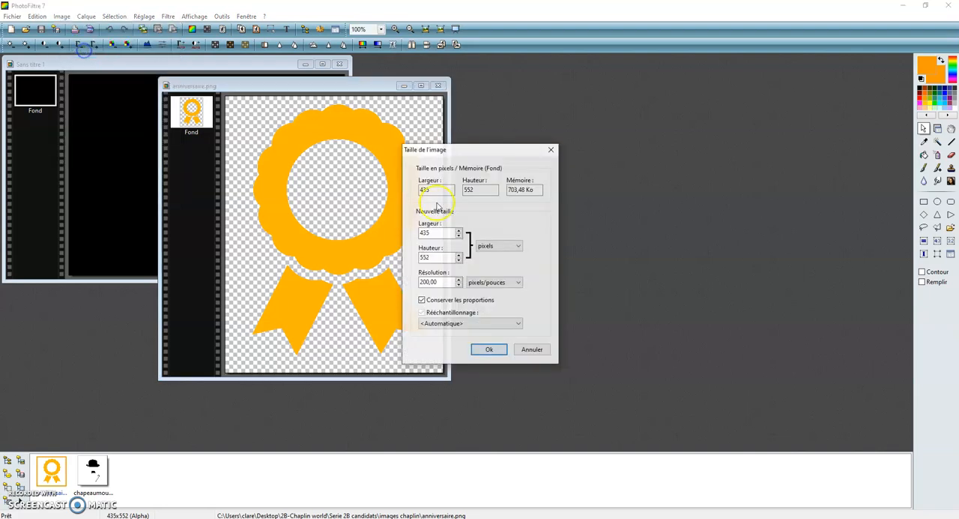
click(422, 300)
drag(439, 234, 407, 232)
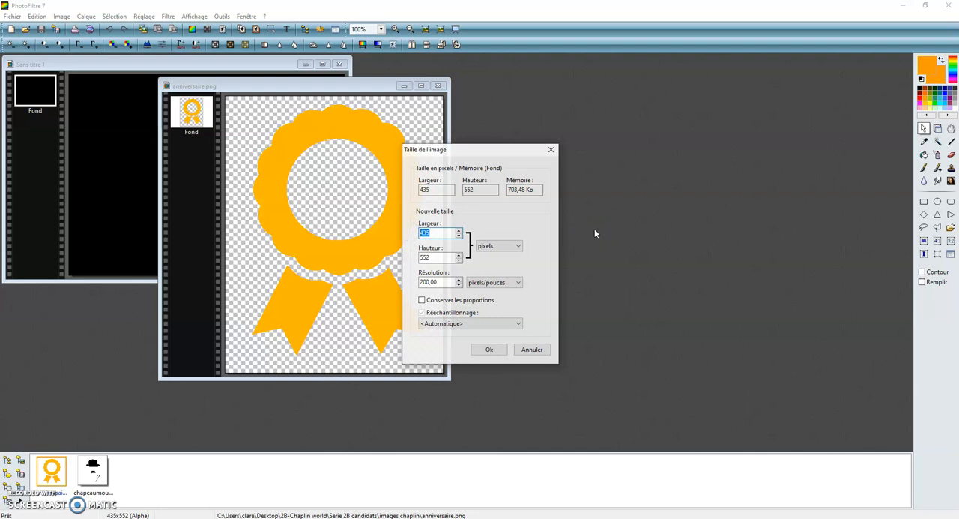
text(27)
double_click(427, 257)
text(180)
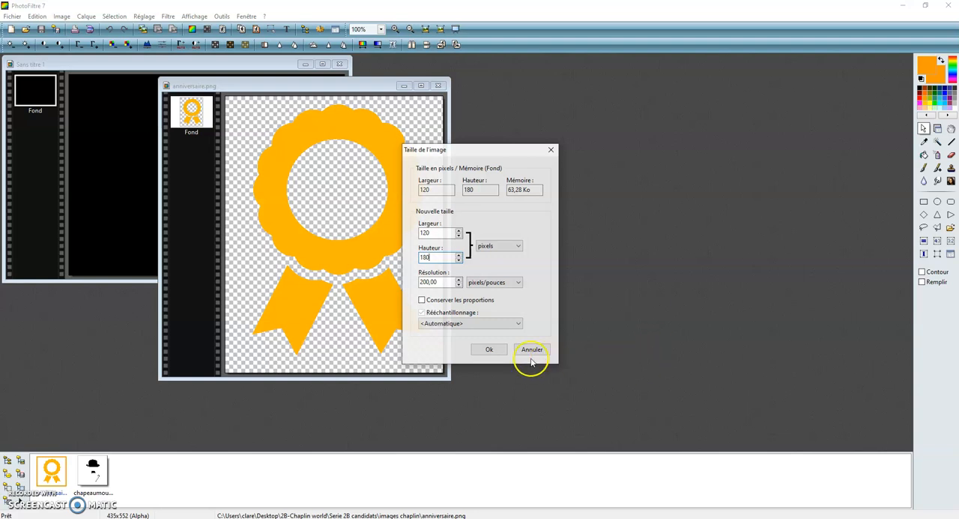
click(489, 349)
Step: Copy the resized ribbon into the black composition and place it on the left side of the canvas
right_click(278, 160)
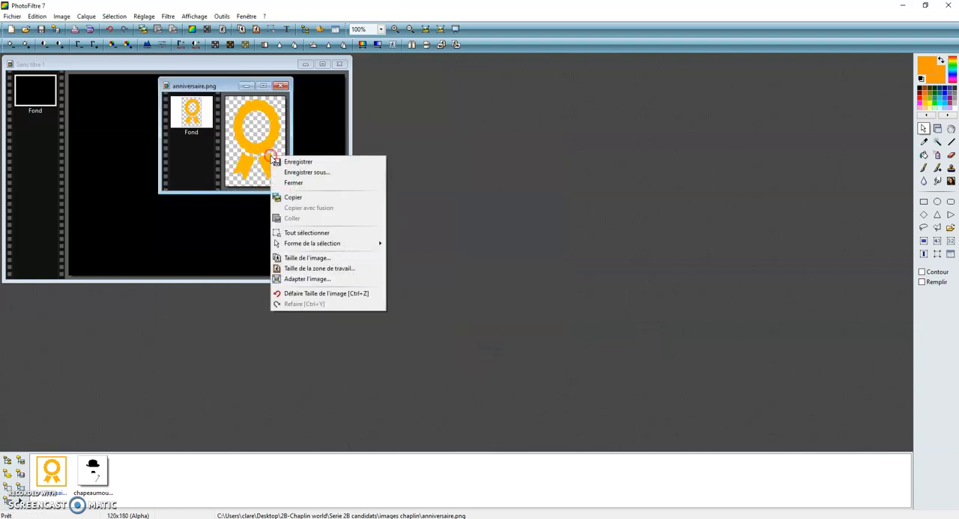
click(291, 198)
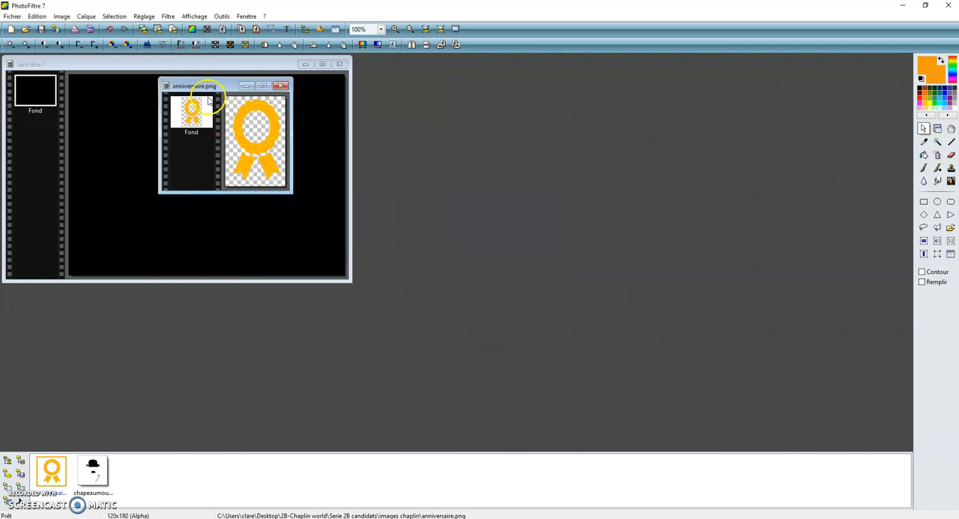
click(110, 88)
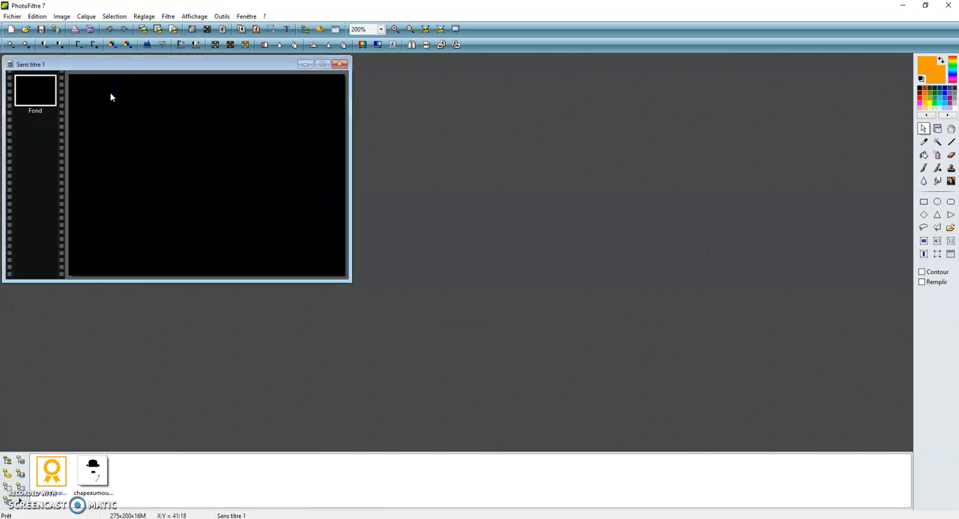
click(37, 16)
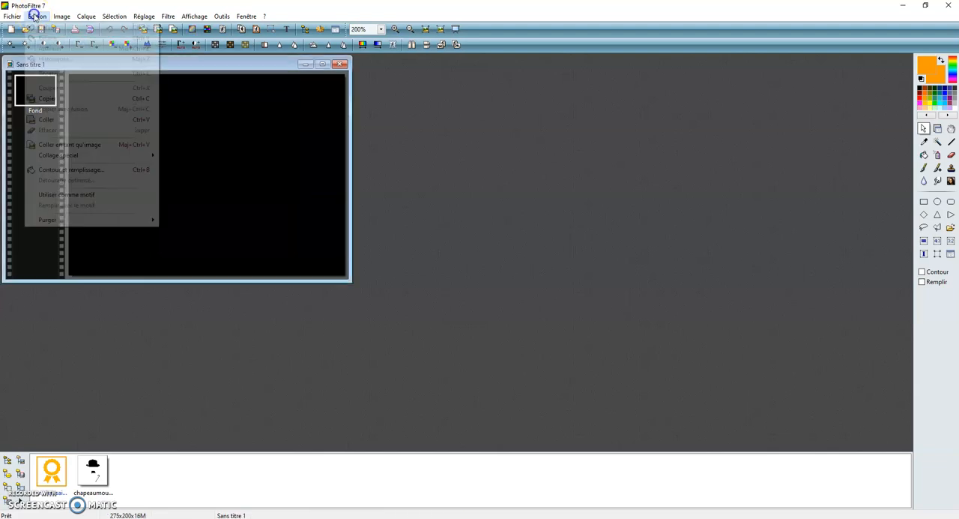
click(46, 119)
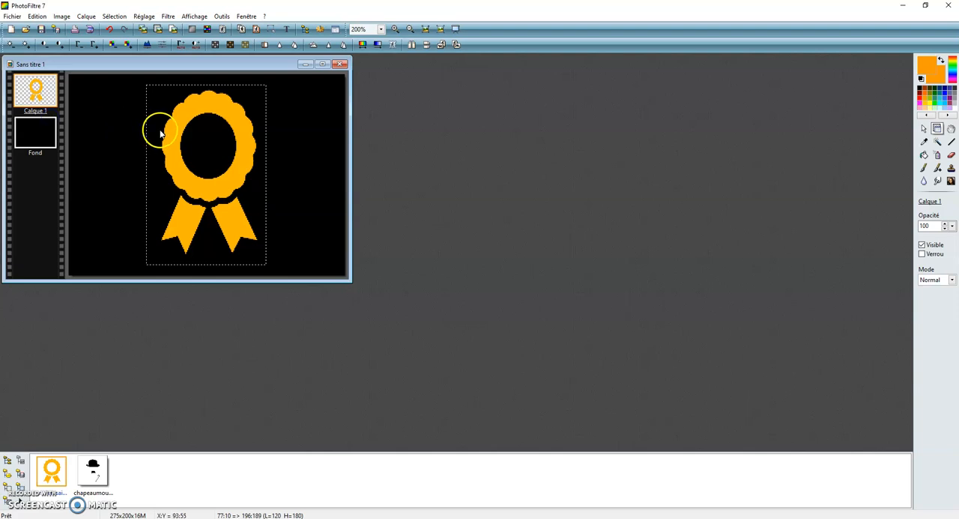
drag(169, 131, 97, 132)
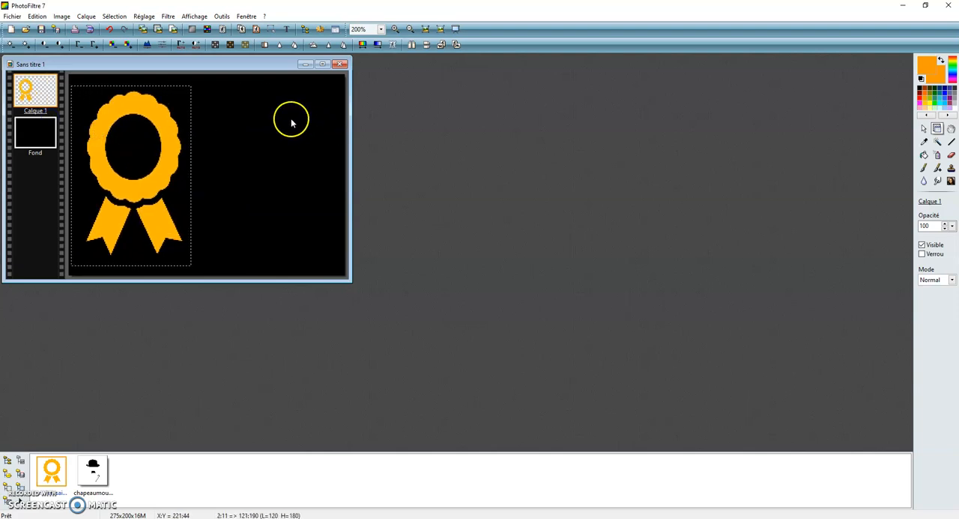
Step: Open chapeaumoustachecanne.png and apply the Négatif adjustment to invert its colours
click(93, 471)
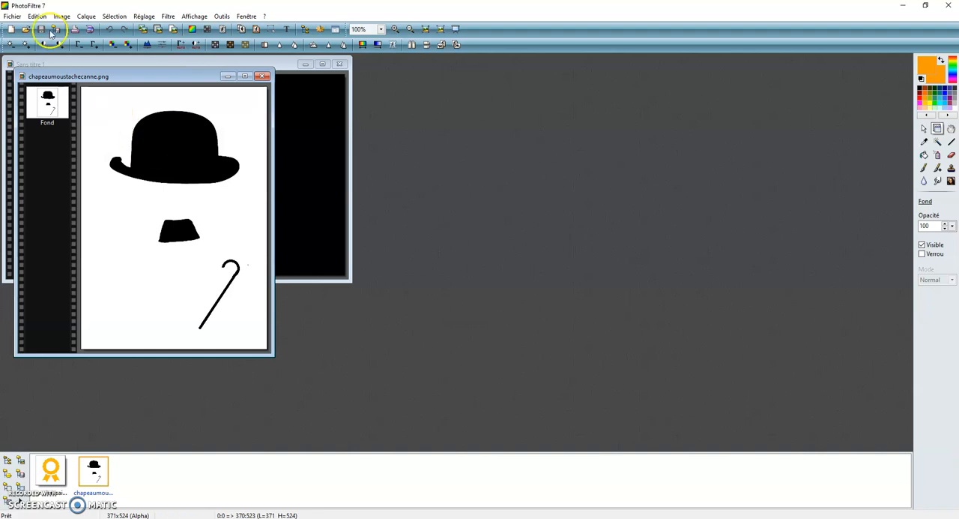
click(117, 17)
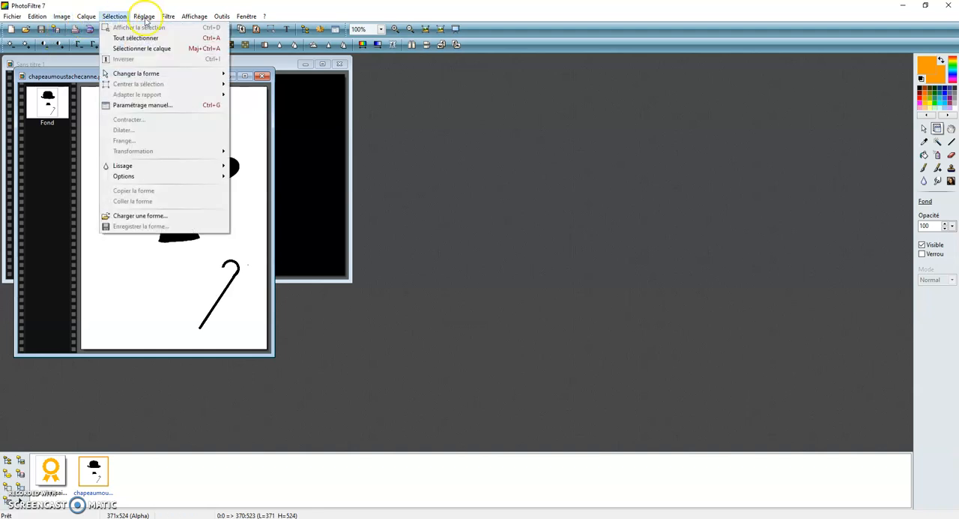
mouse_move(144, 17)
click(148, 200)
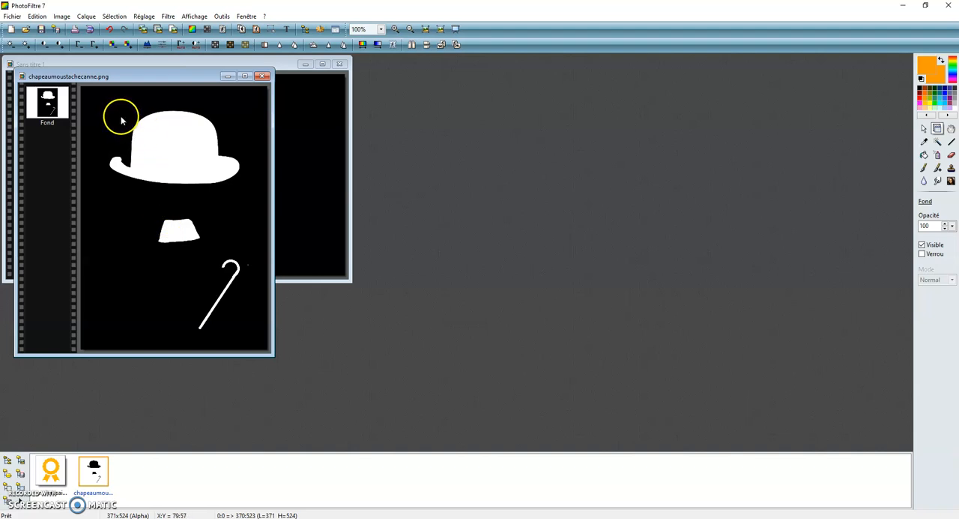
Step: Resize the inverted hat, moustache and cane image to 120 x 180 pixels without keeping its proportions
click(62, 16)
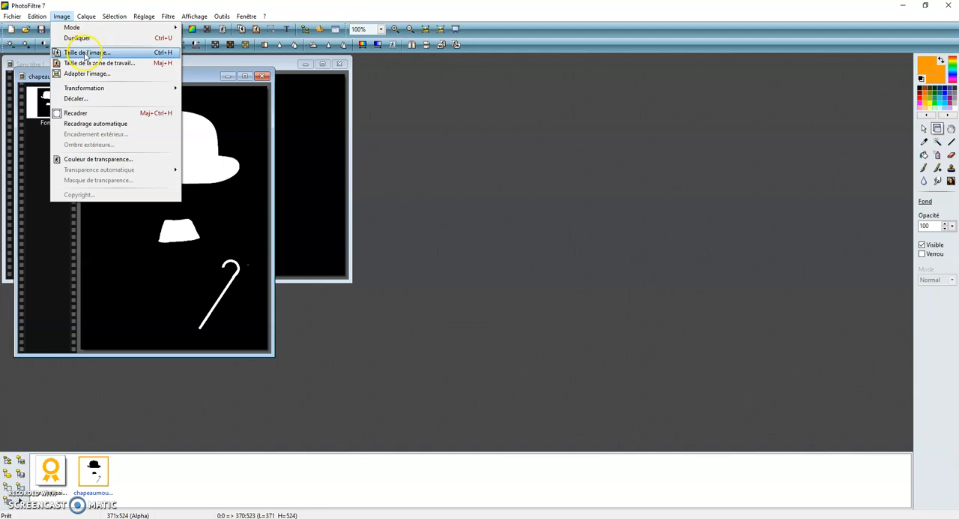
click(84, 51)
click(439, 233)
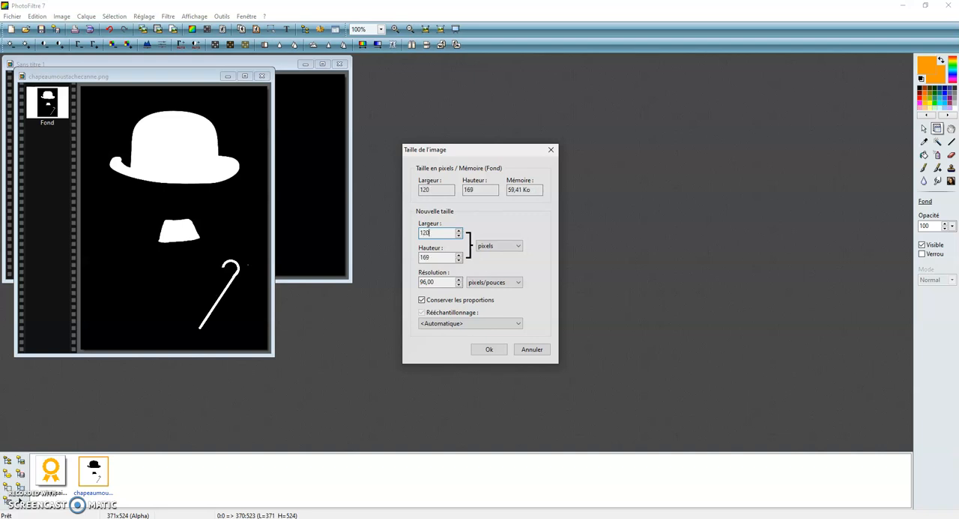
click(422, 301)
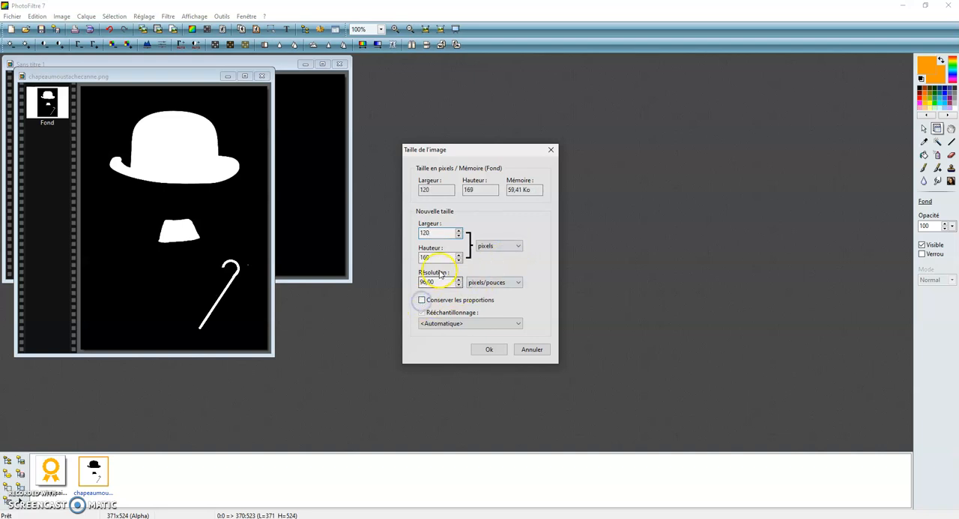
double_click(441, 257)
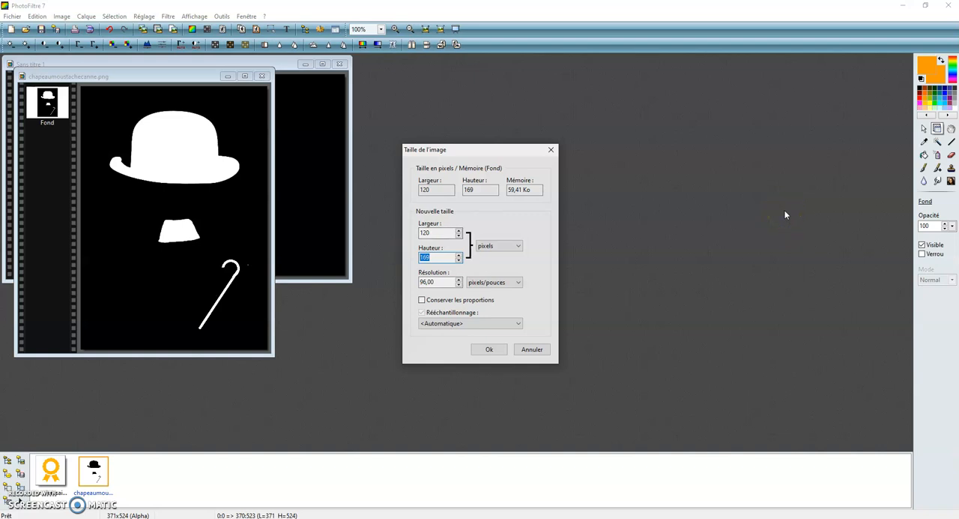
click(60, 455)
click(438, 256)
text(180)
click(489, 349)
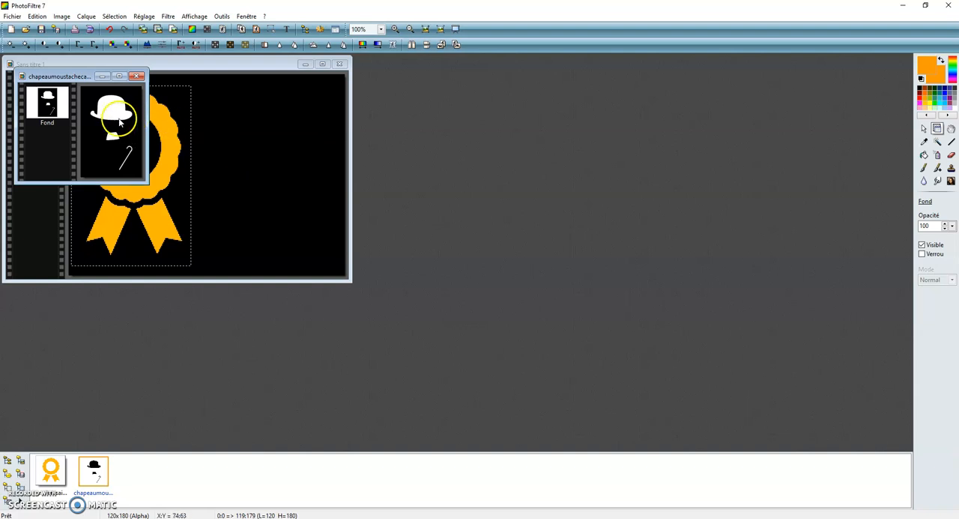
right_click(120, 120)
click(136, 136)
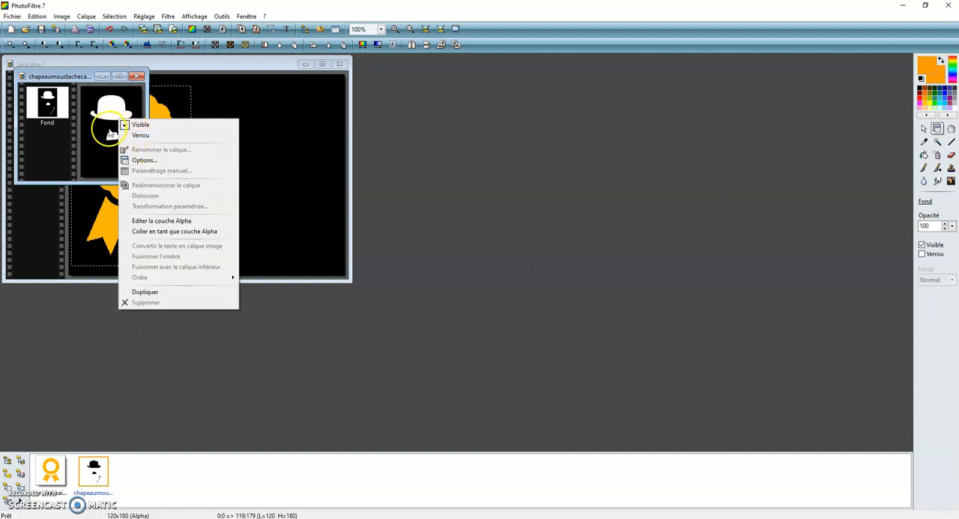
click(78, 76)
Step: Copy the hat, moustache and cane image into the black composition and place it to the right of the ribbon
drag(78, 76, 453, 94)
click(35, 16)
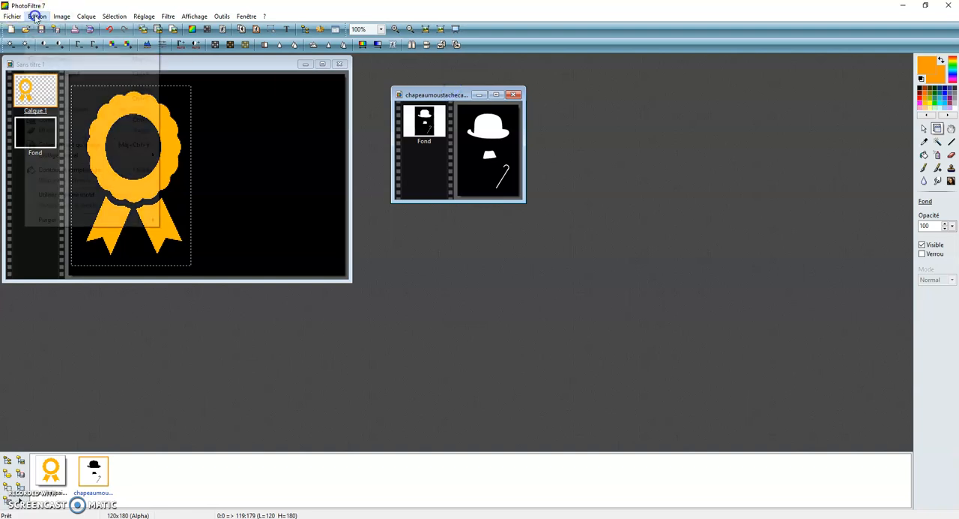
click(57, 96)
click(173, 66)
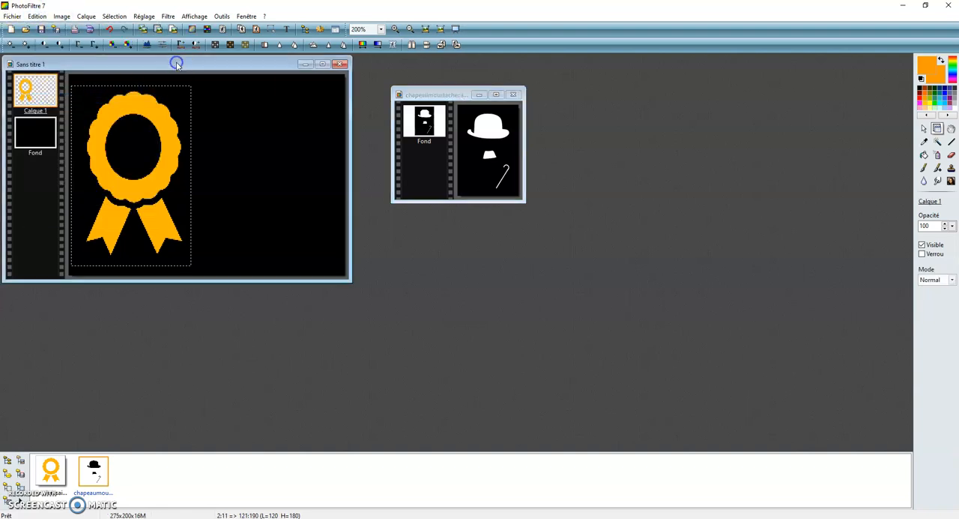
click(35, 16)
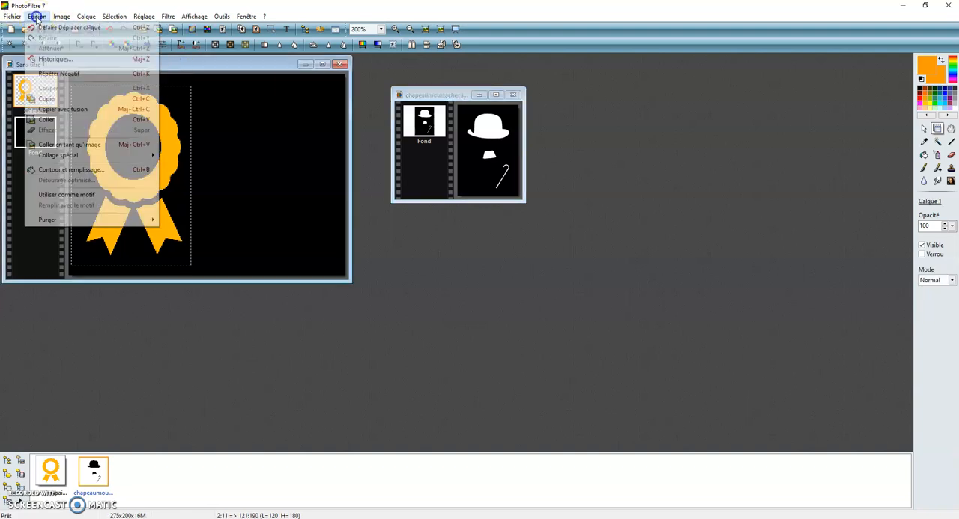
click(48, 119)
drag(173, 111, 231, 110)
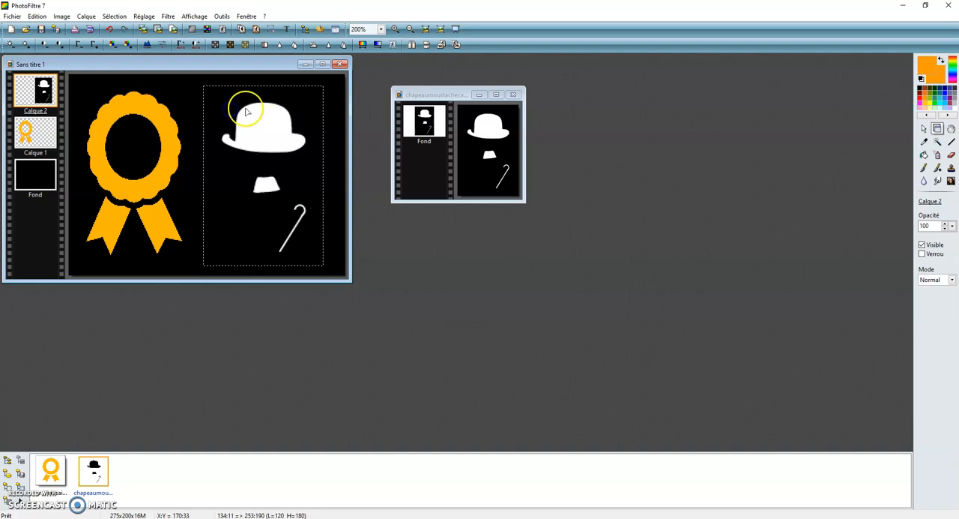
Step: Cancel closing chapeaumoustachecanne.png and minimise its window instead
click(514, 96)
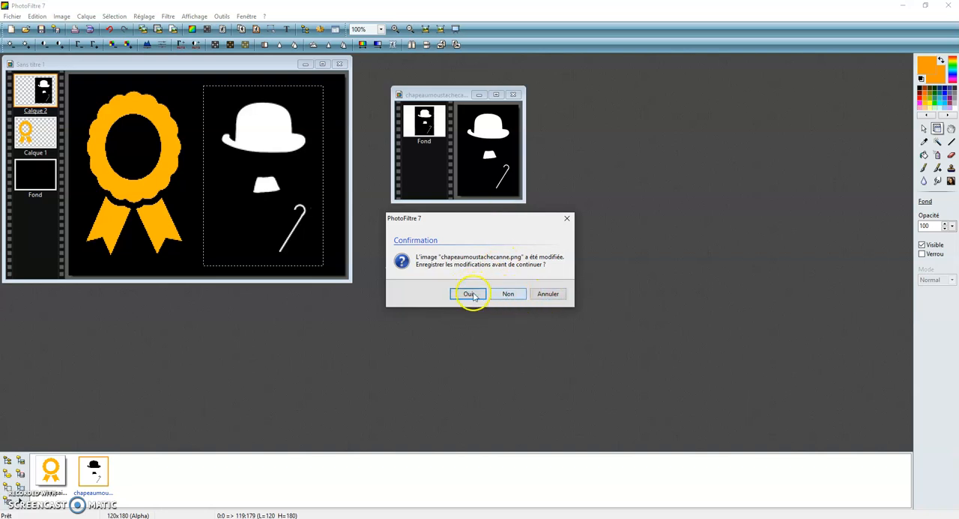
click(544, 294)
click(478, 95)
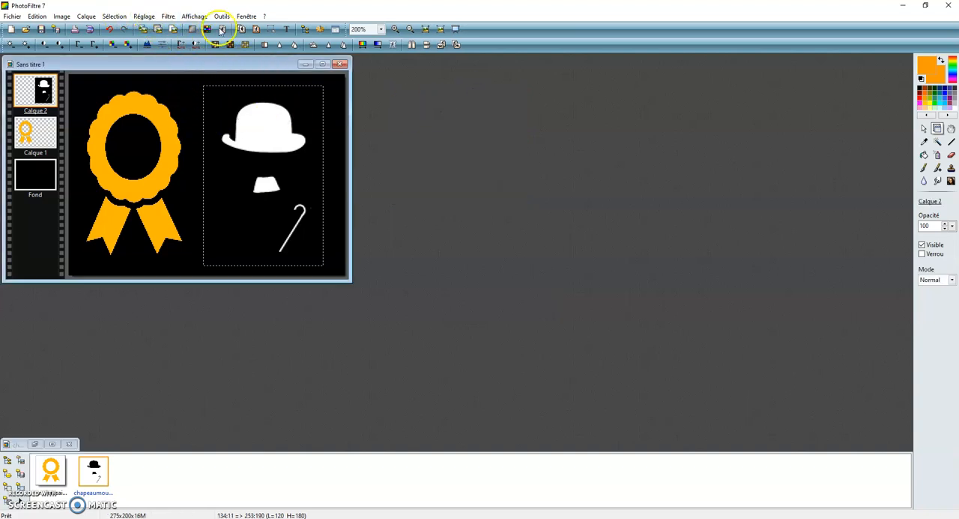
Step: Sample the ribbon's orange with the Pipette as the current colour
scroll(237, 175, up, 2)
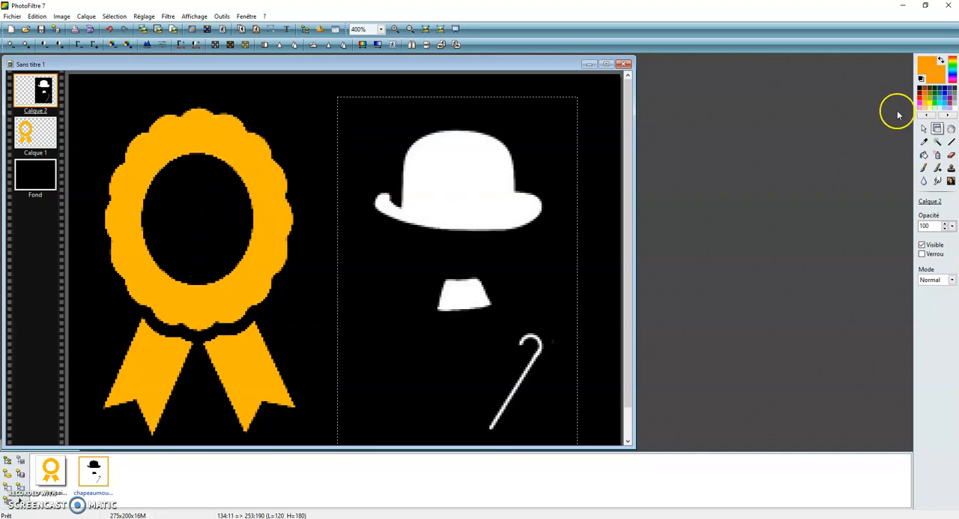
click(924, 142)
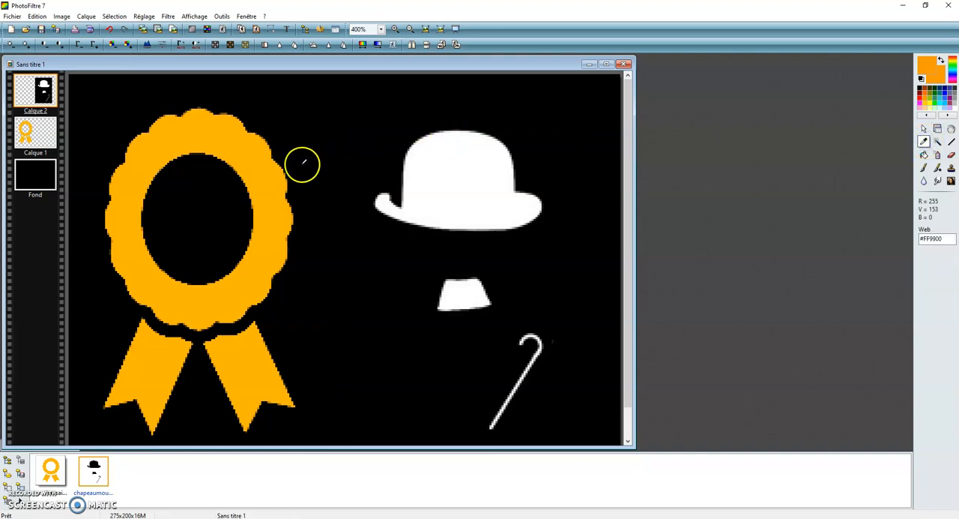
click(275, 172)
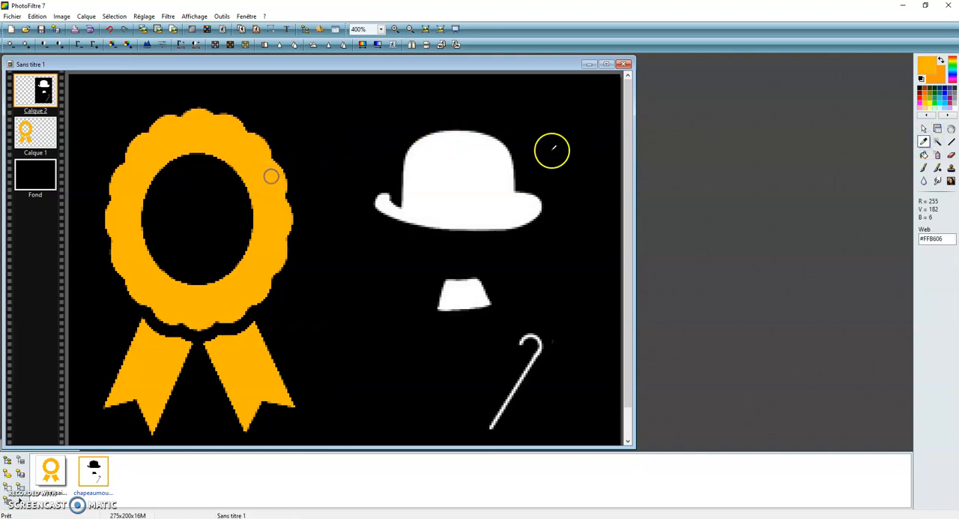
click(942, 59)
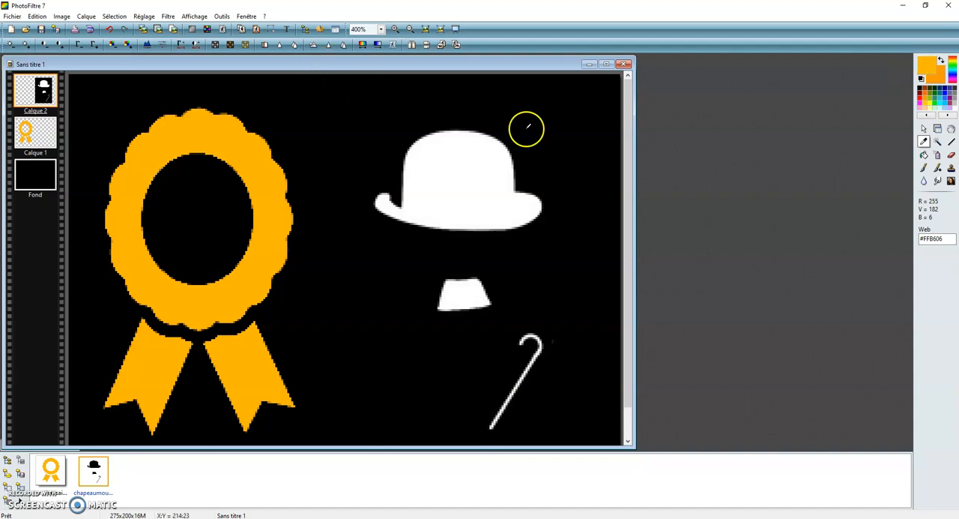
Step: Add the text "130" in Broadway, size 24, using the orange sampled from the ribbon
click(924, 130)
click(286, 28)
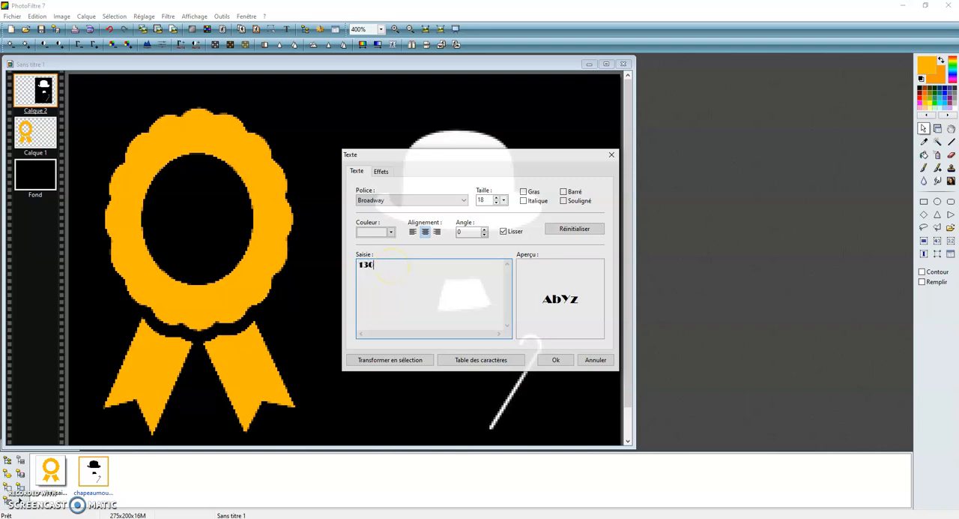
double_click(485, 201)
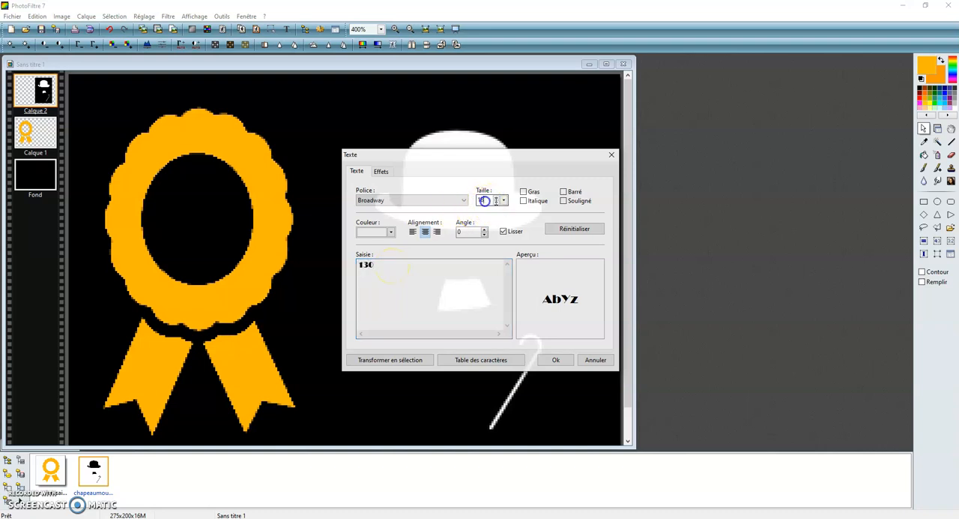
text(24)
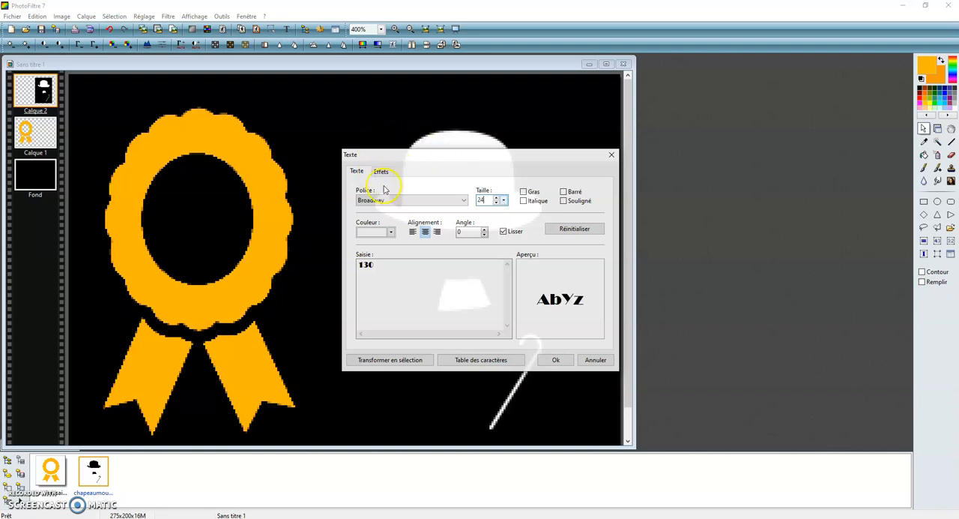
click(390, 232)
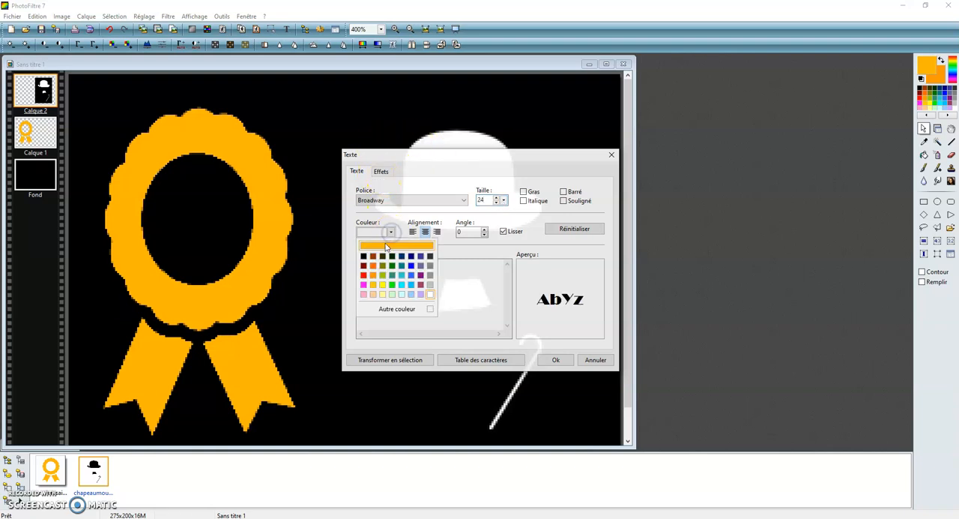
click(384, 246)
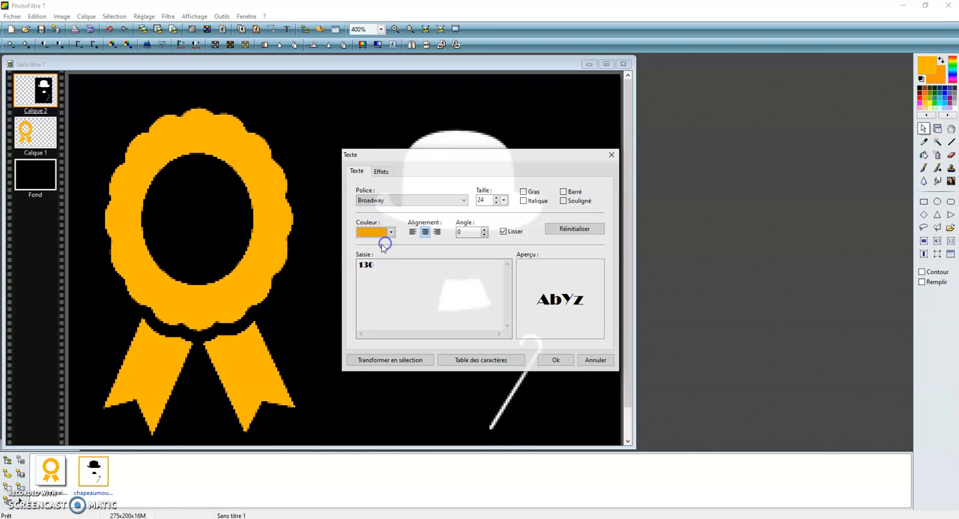
click(548, 361)
Step: Try to place the size 24 "130" text inside the oval opening of the ribbon
drag(355, 241, 350, 222)
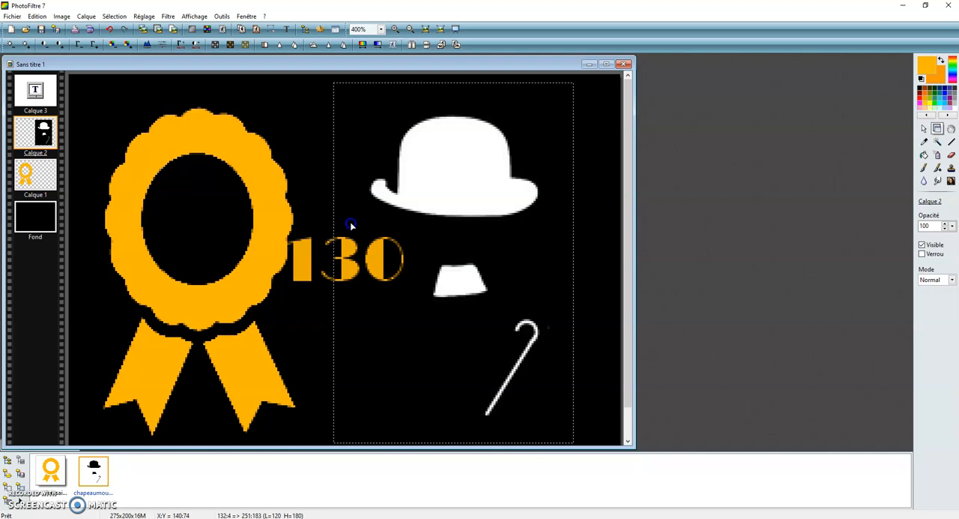
click(302, 256)
drag(302, 257, 159, 212)
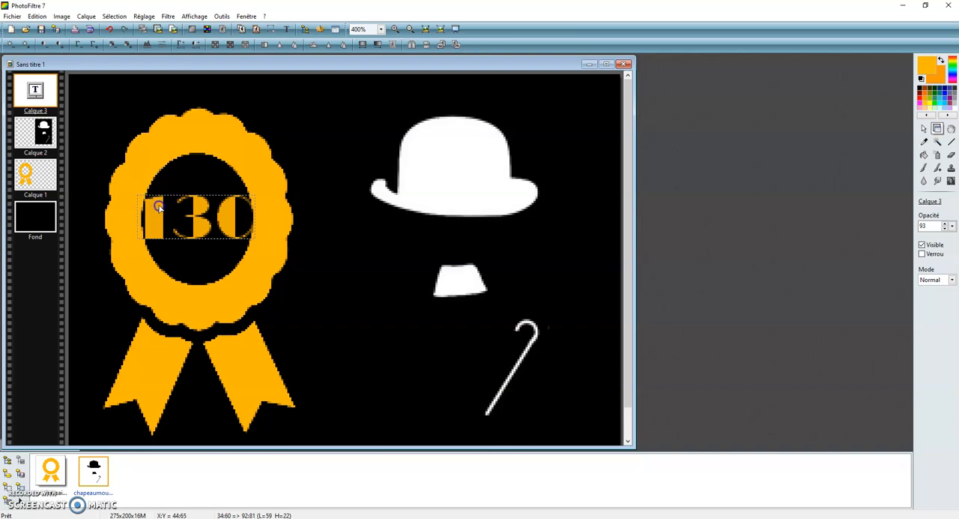
Step: Undo the move of the "130" text, the shift of the hat layer and the insertion of the text
click(37, 16)
click(51, 28)
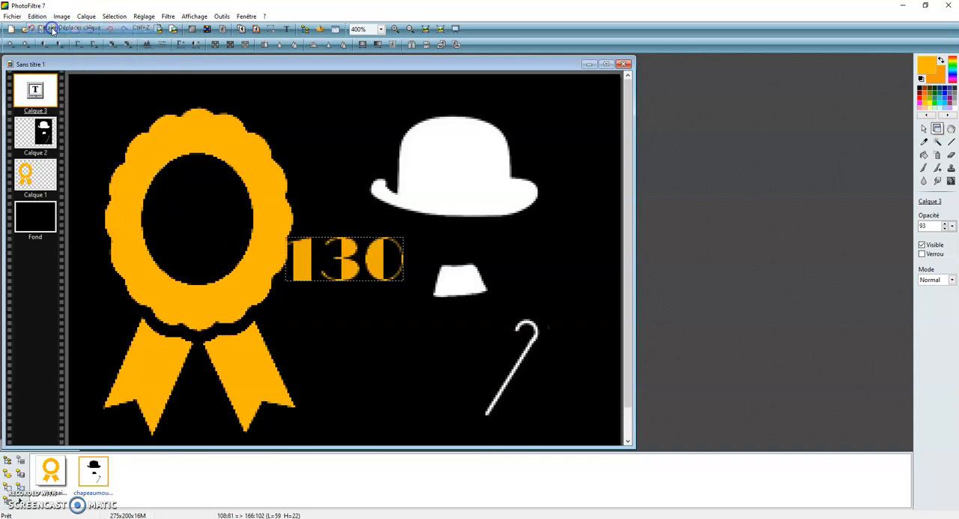
click(37, 15)
click(50, 28)
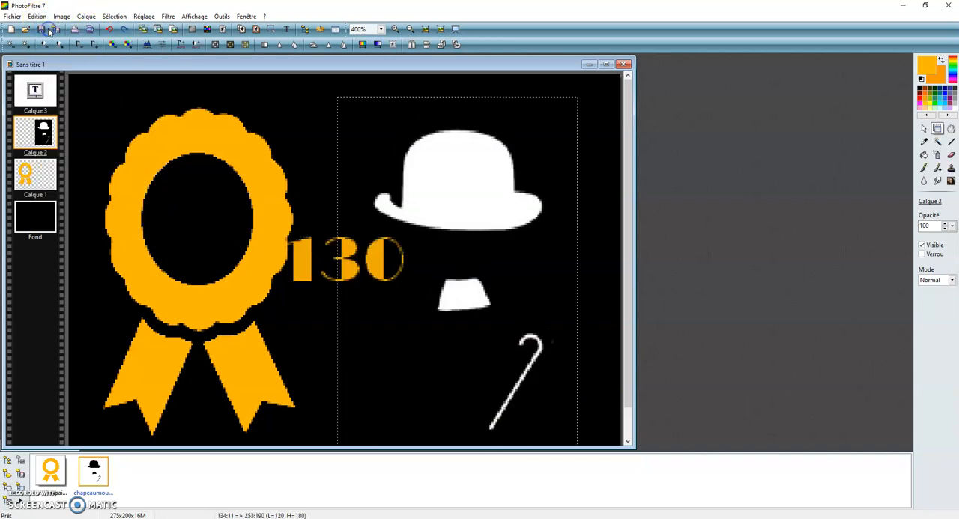
click(37, 16)
click(43, 28)
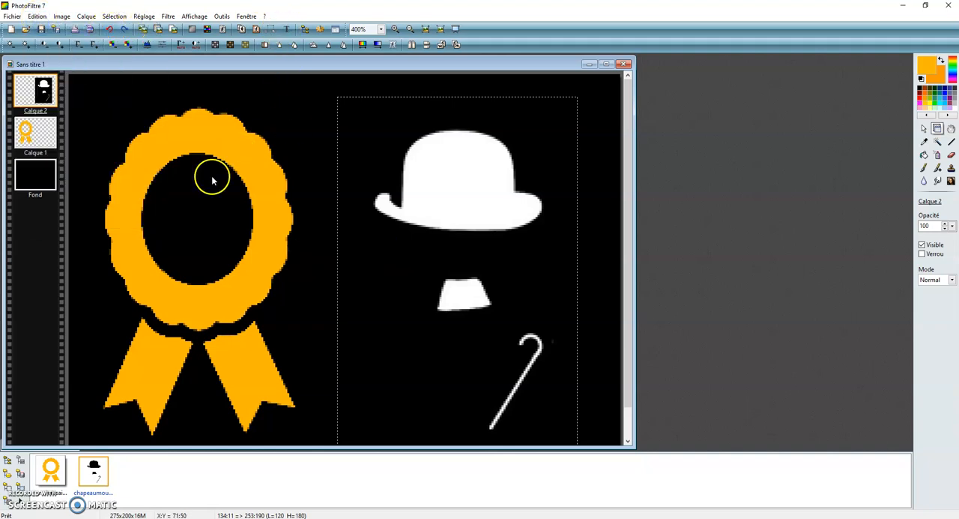
Step: Add the text "130" in orange Broadway at size 20 and centre it inside the ribbon's oval opening
click(287, 29)
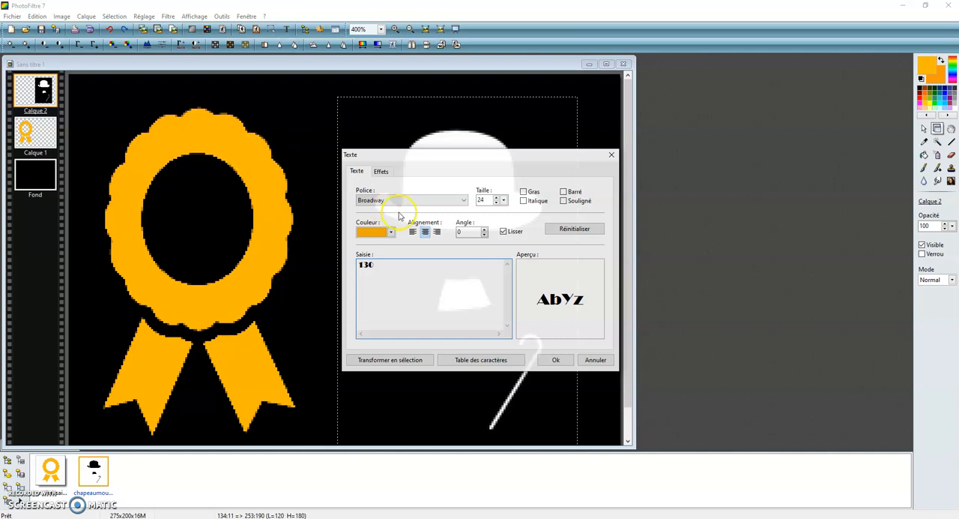
click(496, 202)
click(496, 203)
click(495, 202)
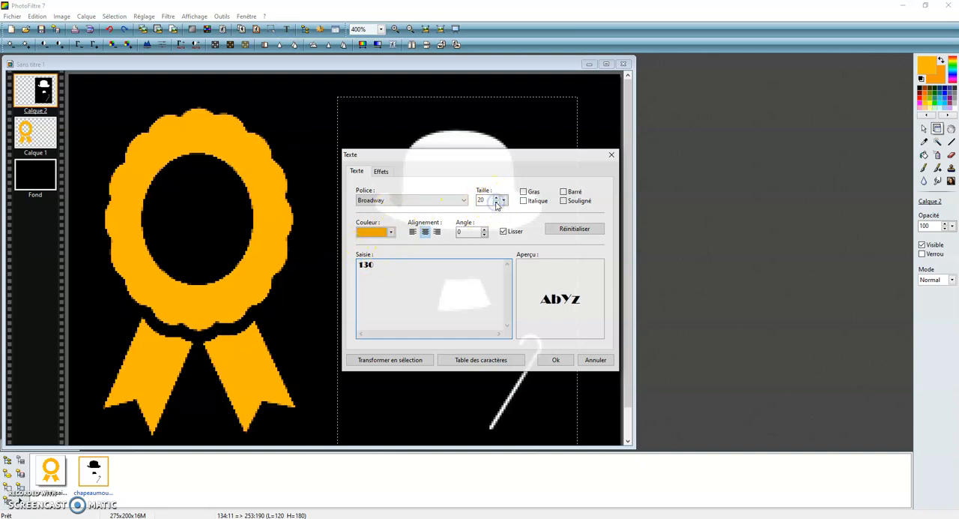
click(555, 360)
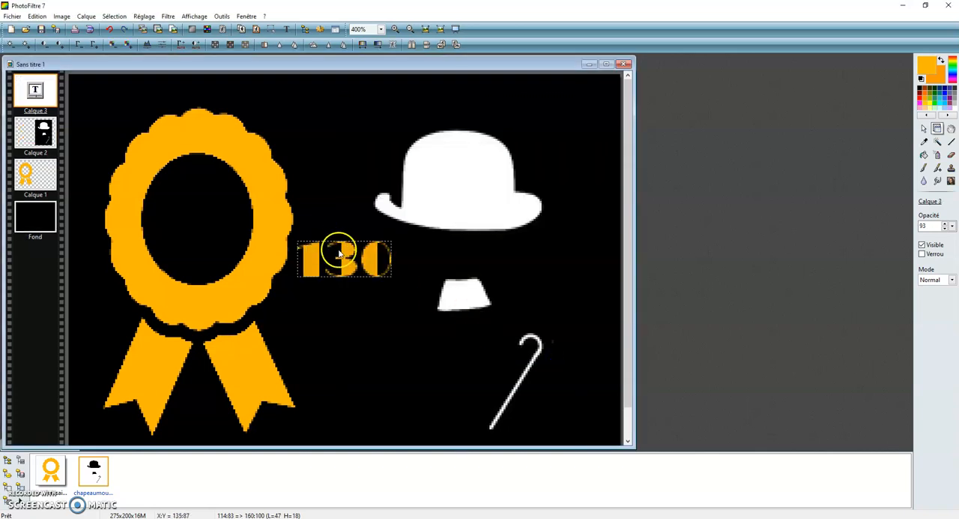
drag(347, 255, 198, 211)
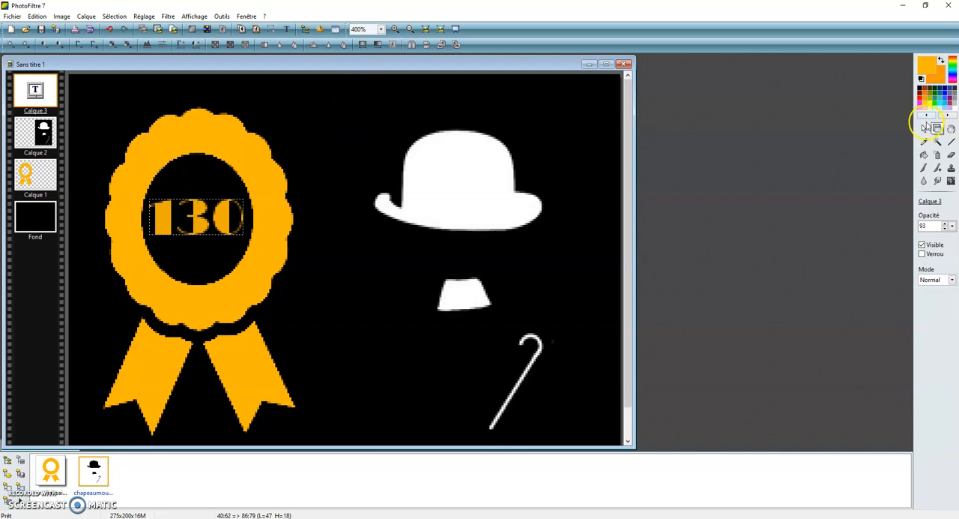
Step: Merge all layers of the composition into the background
click(924, 126)
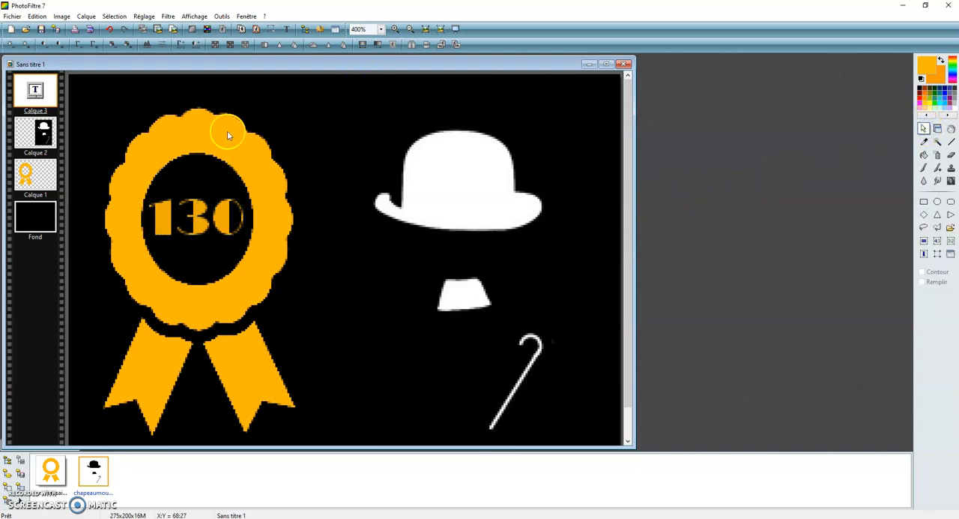
click(87, 16)
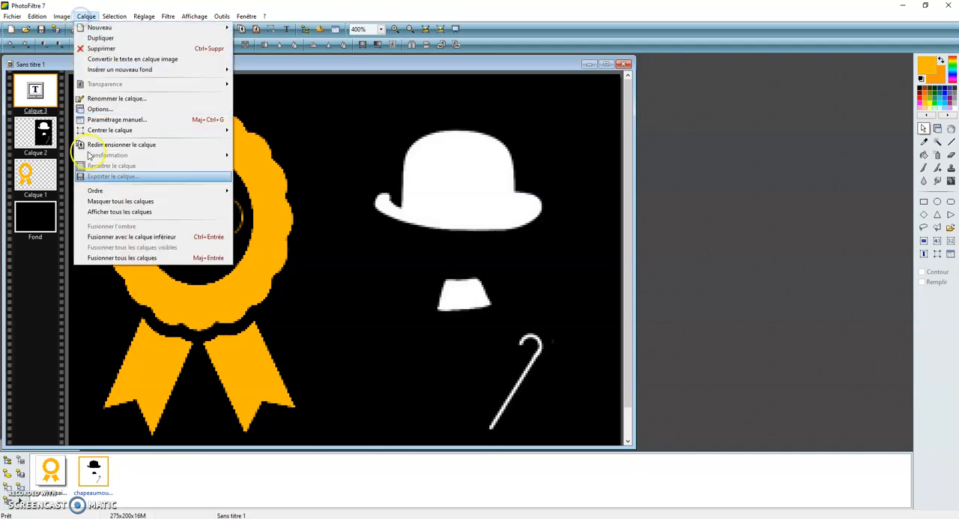
click(97, 257)
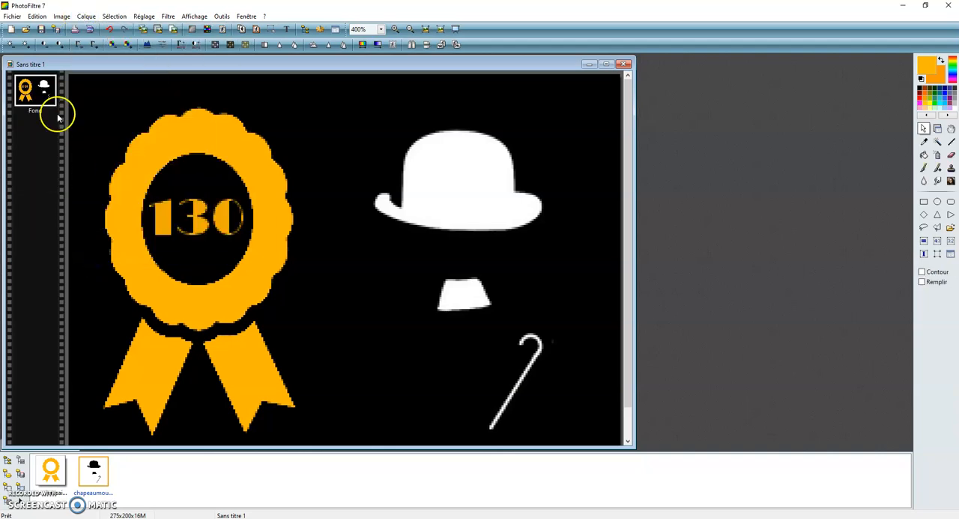
Step: Save the composition in the Akima folder as "Nom Prenom nouveau logo" in PhotoFiltre (*.pfi) format
click(12, 16)
click(39, 84)
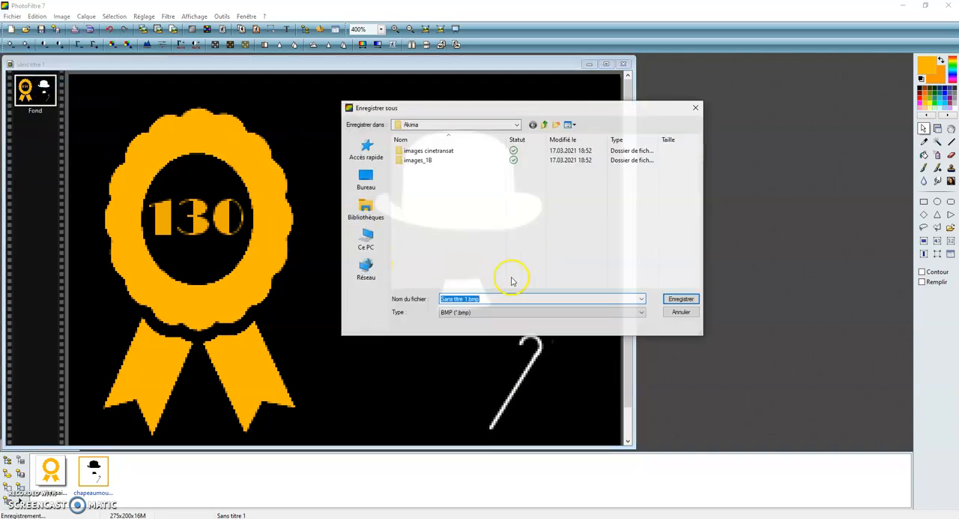
click(471, 312)
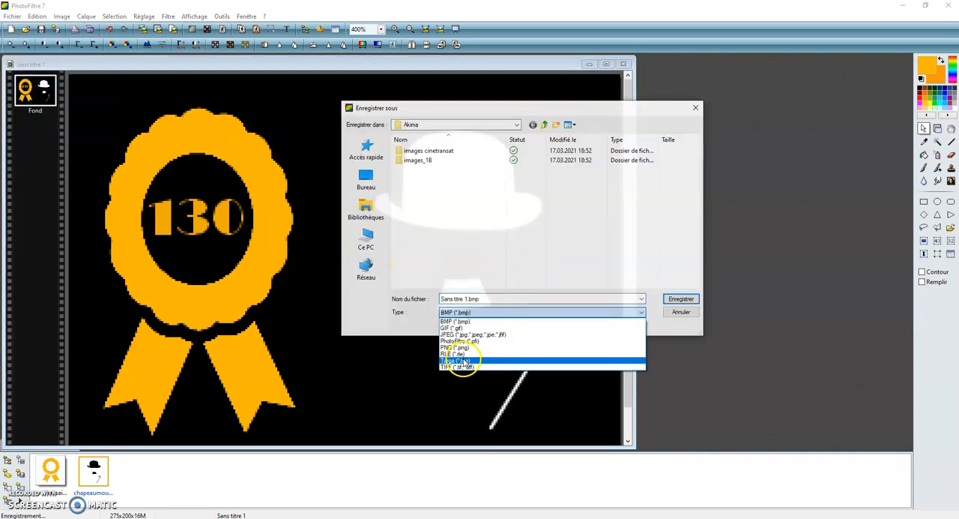
click(460, 340)
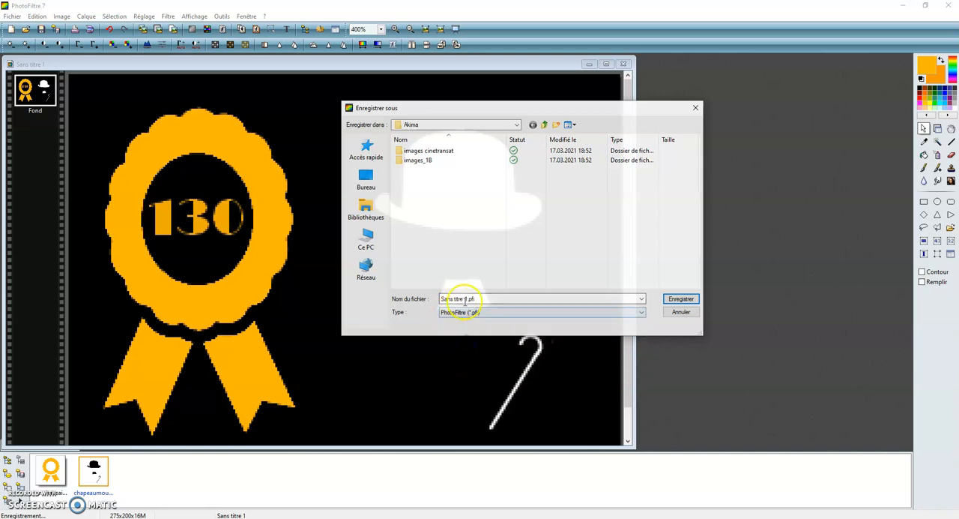
drag(467, 297, 441, 298)
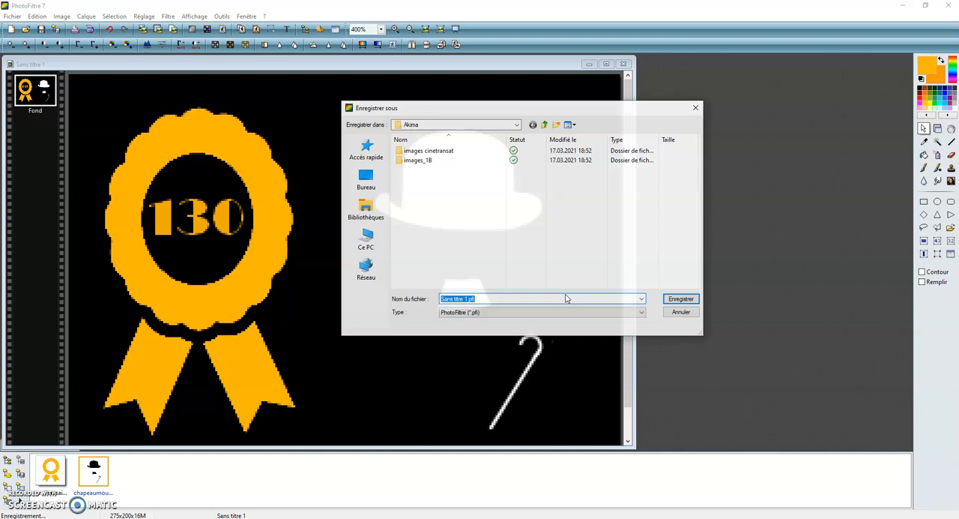
text(Nom Pr)
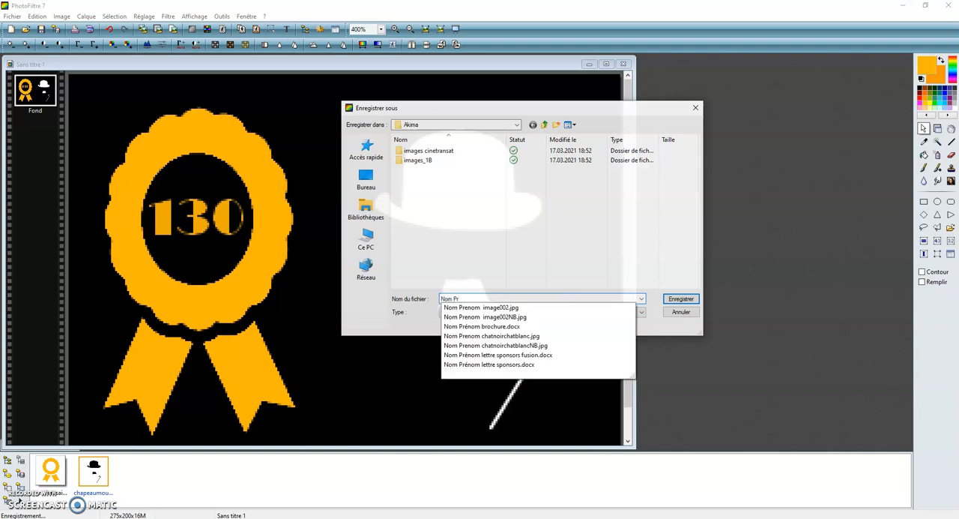
text(enom nouveau logo)
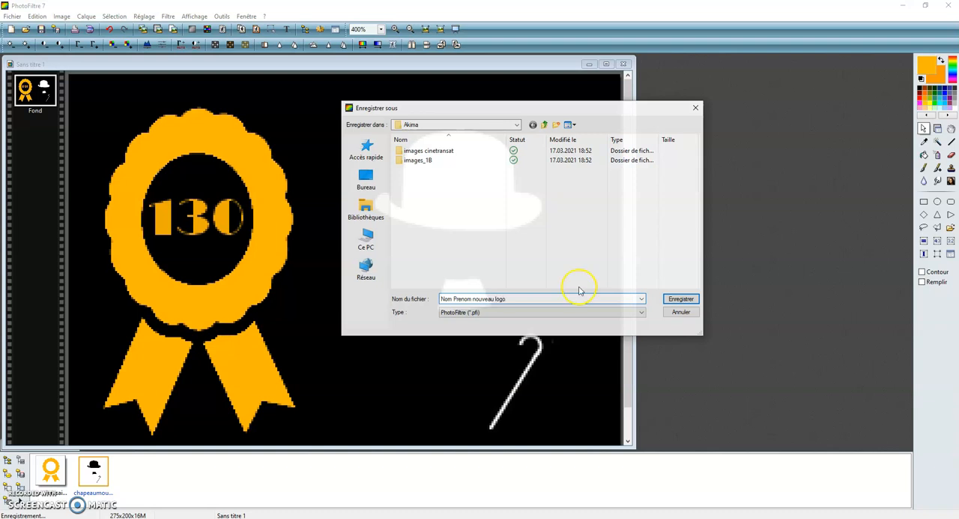
click(681, 298)
click(504, 242)
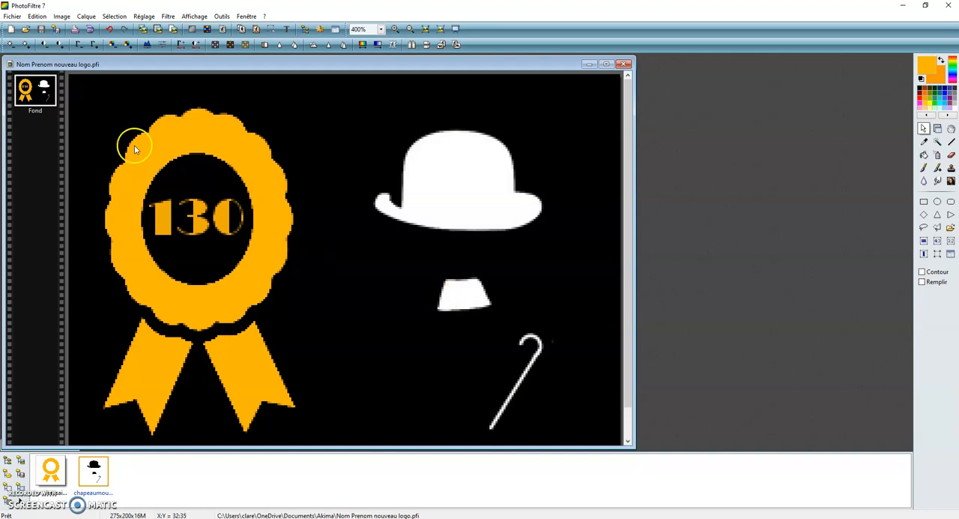
scroll(257, 280, down, 2)
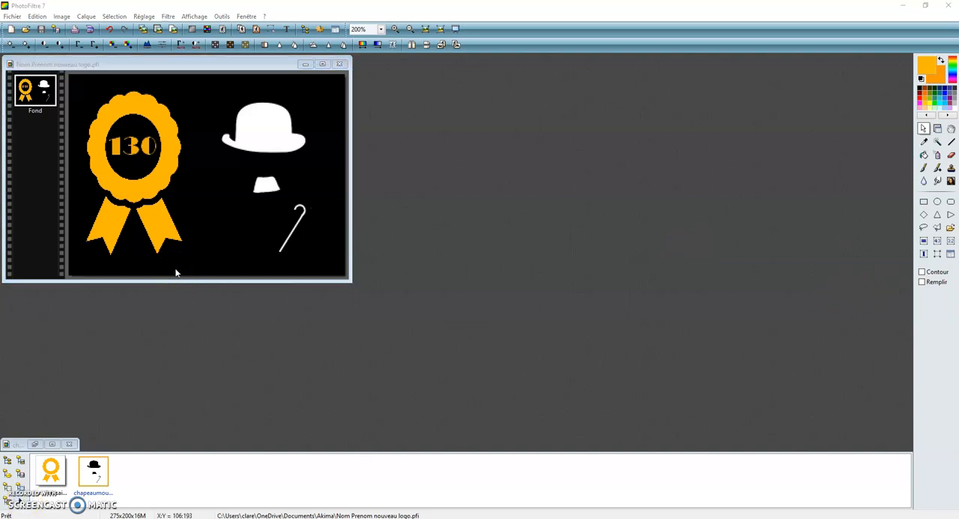
click(130, 287)
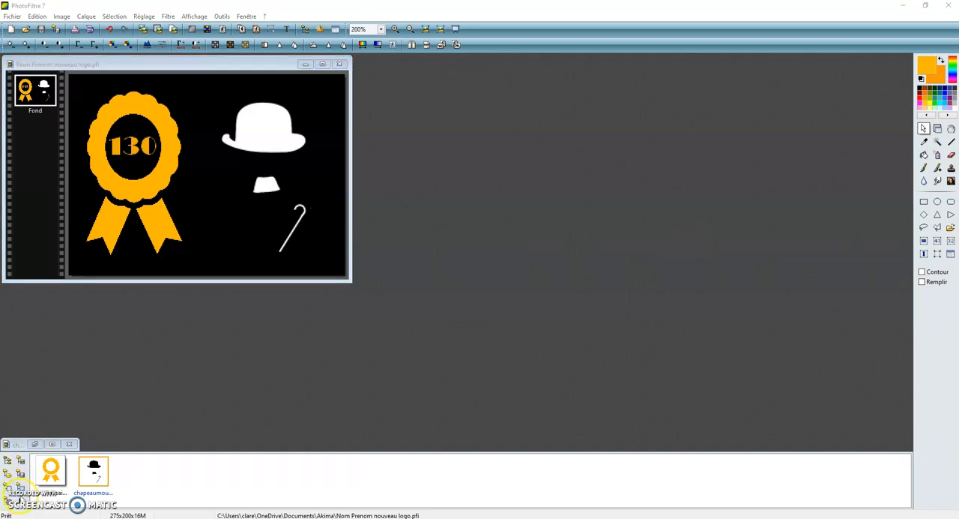